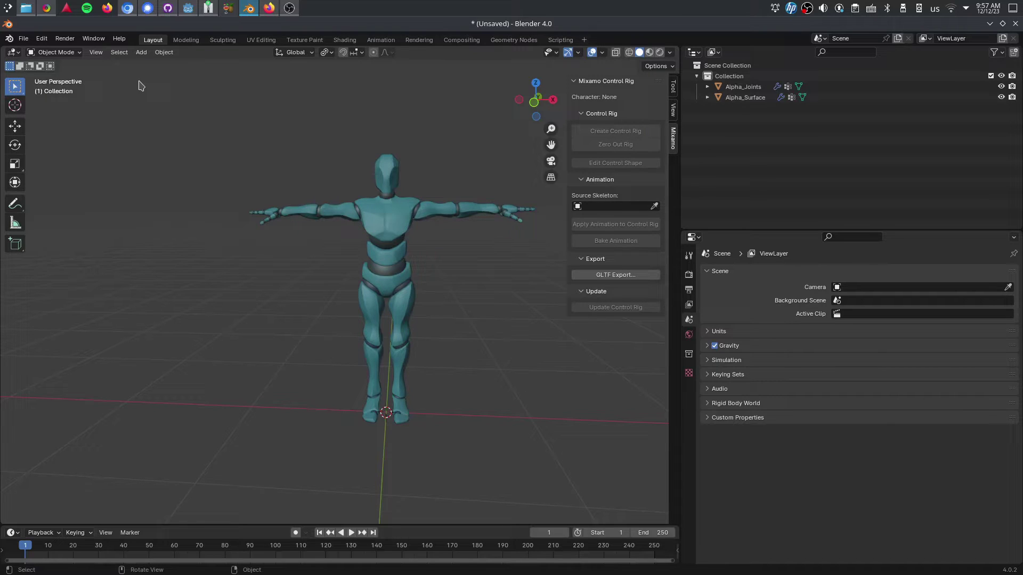
# Add a Human meta-rig armature, then delete it again
pyautogui.click(141, 52)
pyautogui.moveTo(189, 144)
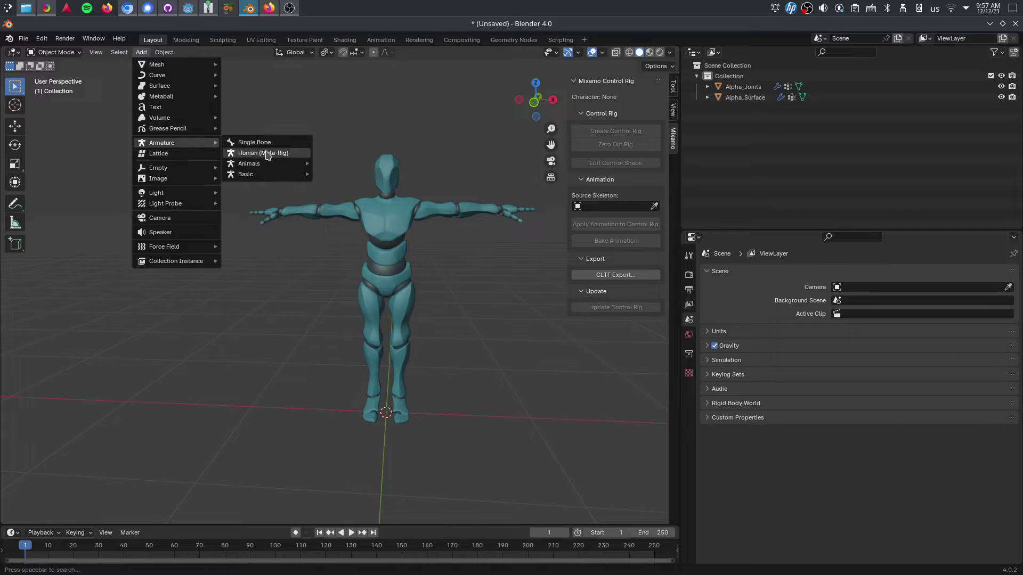
pyautogui.click(263, 153)
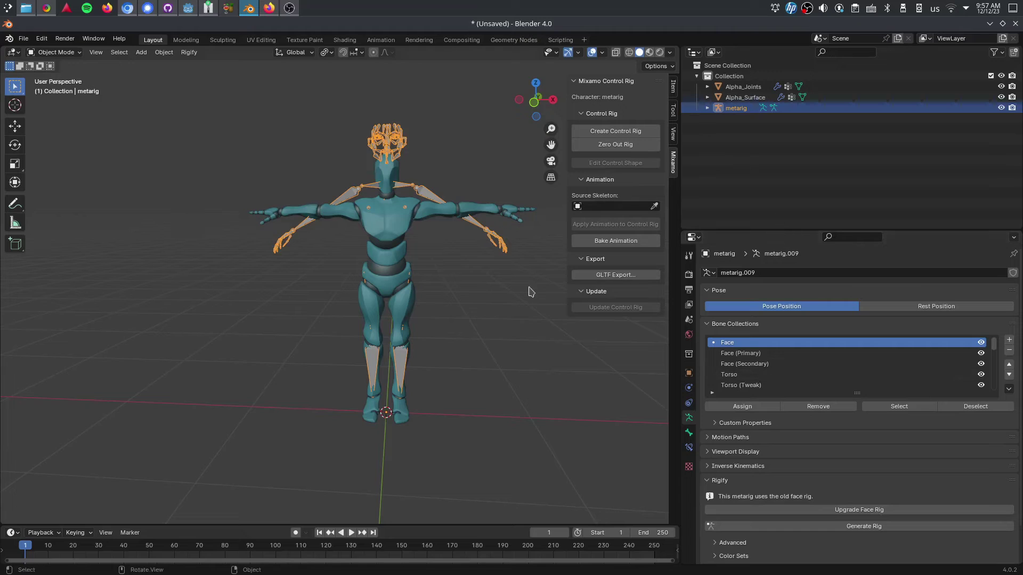
pyautogui.press('x')
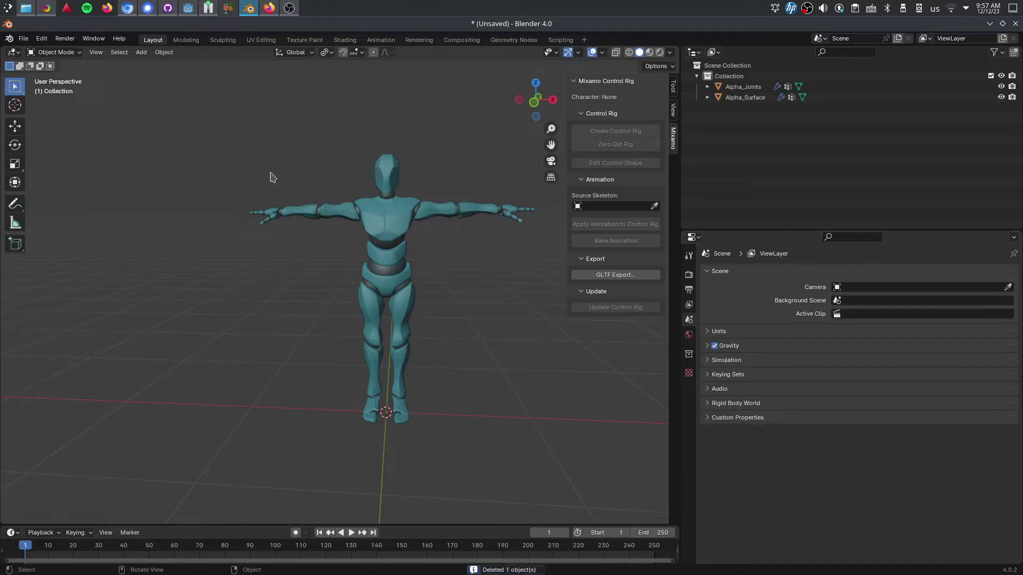
# Install Rigodotify.zip as a Rigify feature set from the Rigify add-on preferences
pyautogui.click(42, 39)
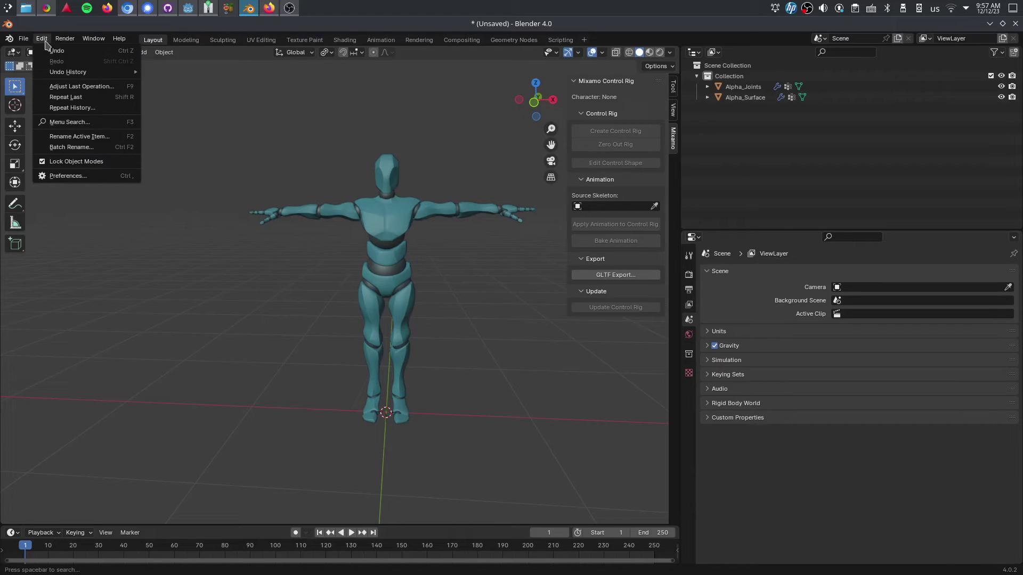
pyautogui.click(66, 176)
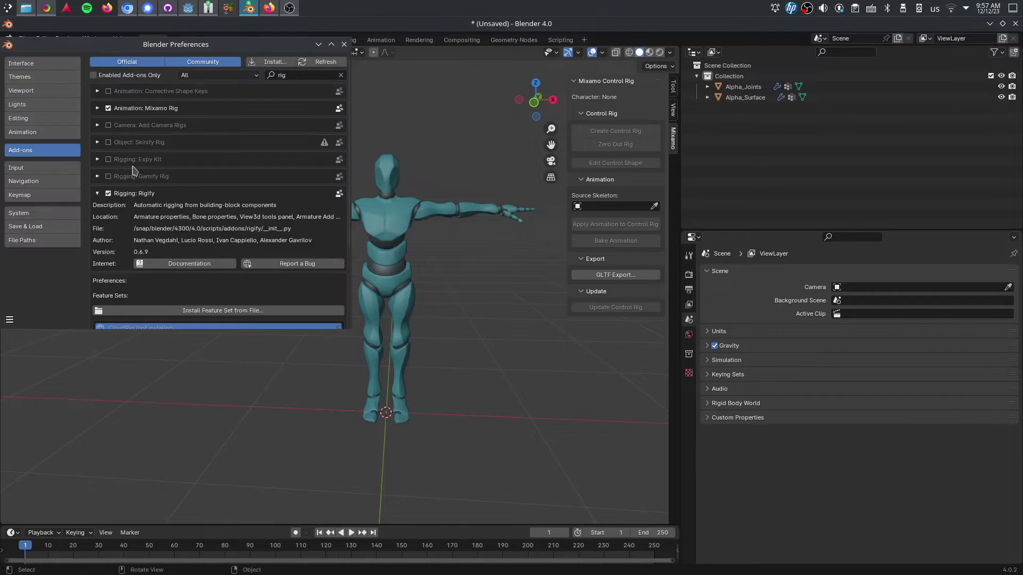
pyautogui.click(98, 194)
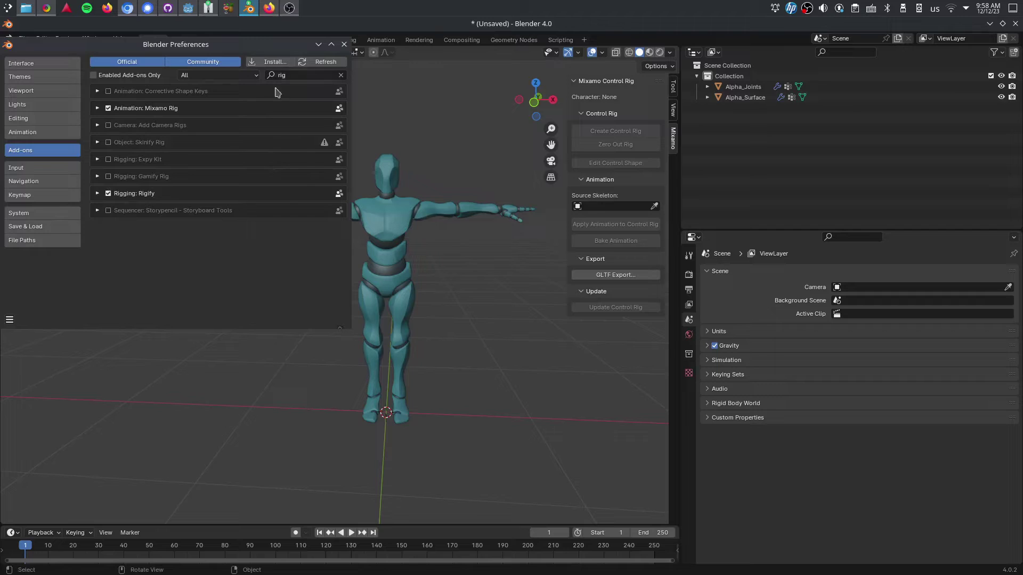
pyautogui.click(98, 197)
pyautogui.scroll(-3, 218, 290)
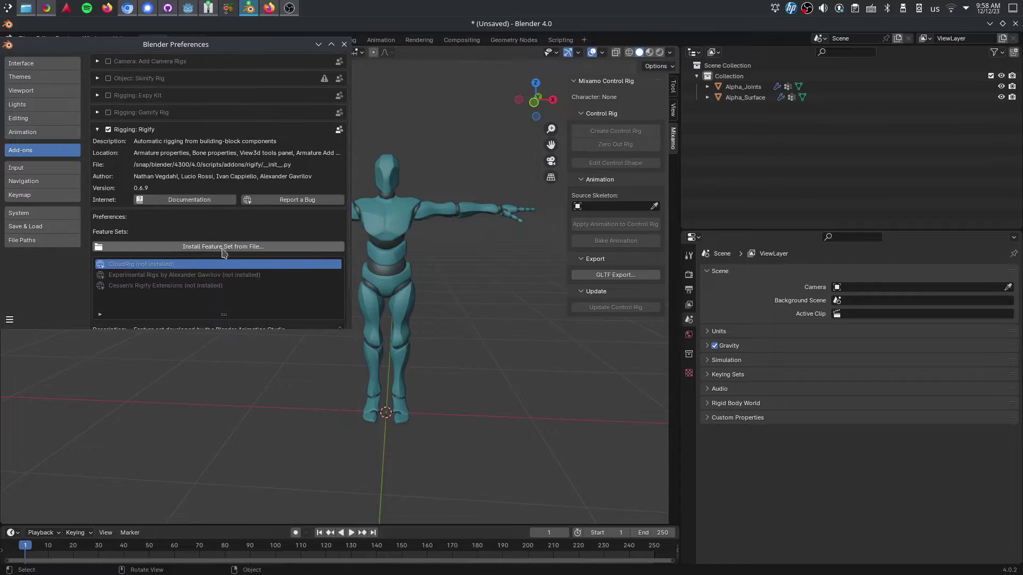
pyautogui.click(224, 248)
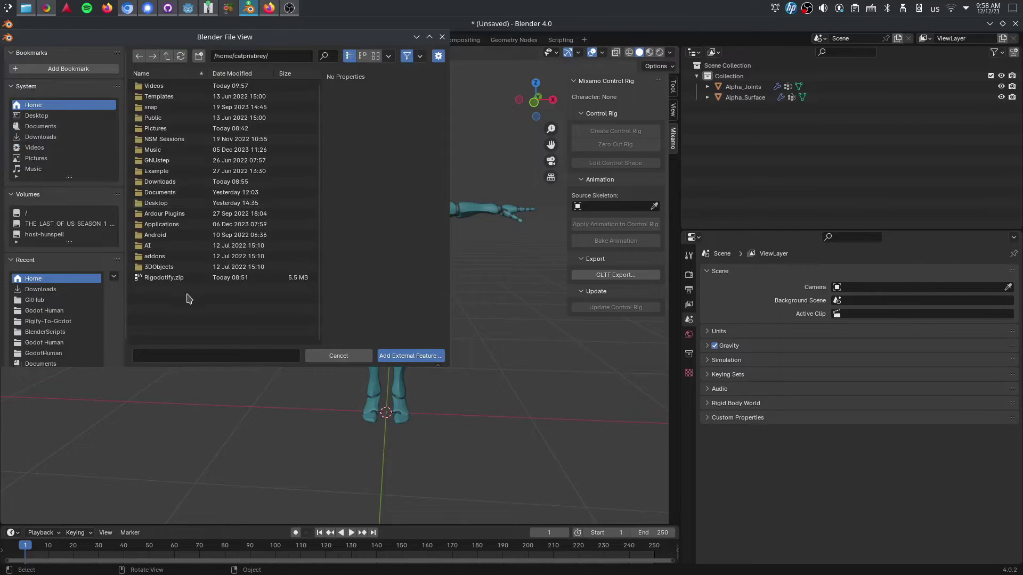
pyautogui.click(186, 278)
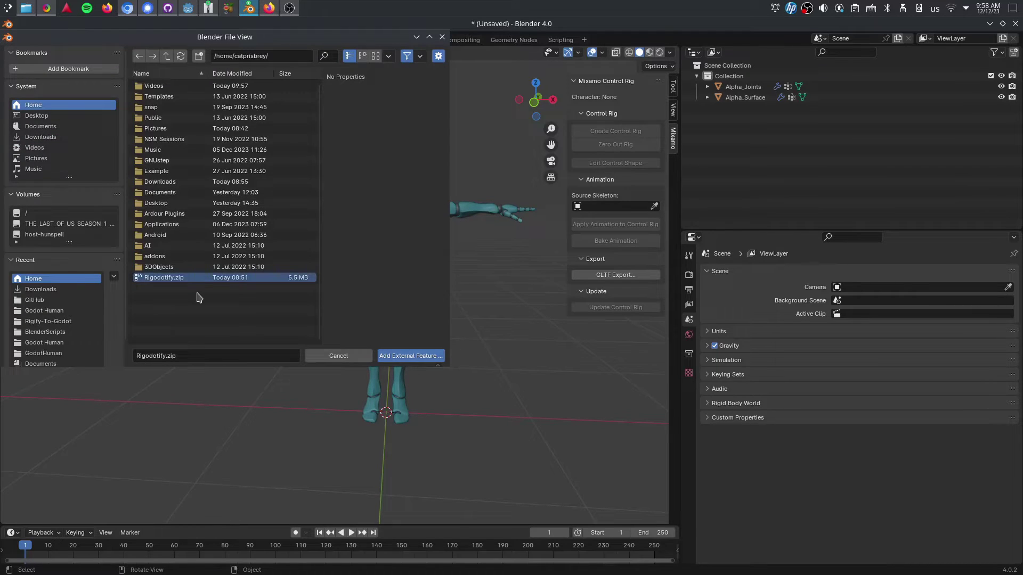
pyautogui.click(406, 355)
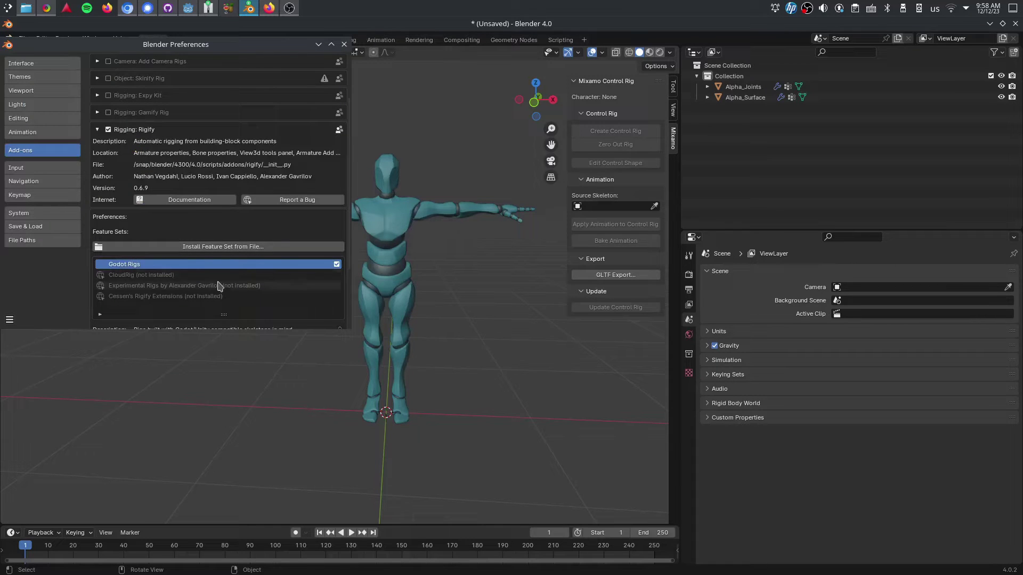
# Install Rigodotify.zip as an add-on, enable it, and close Preferences
pyautogui.click(98, 130)
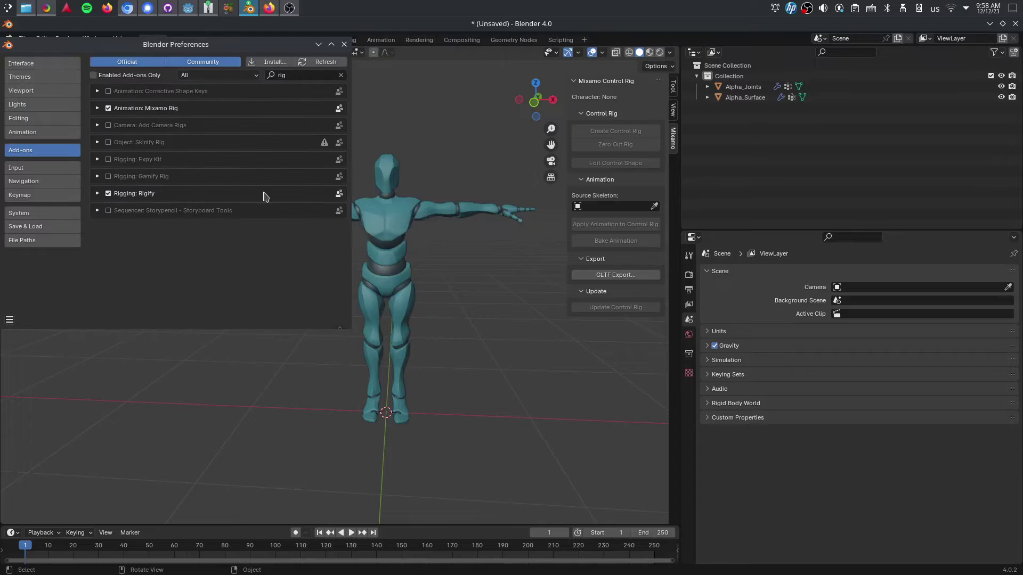
pyautogui.click(284, 63)
pyautogui.click(33, 106)
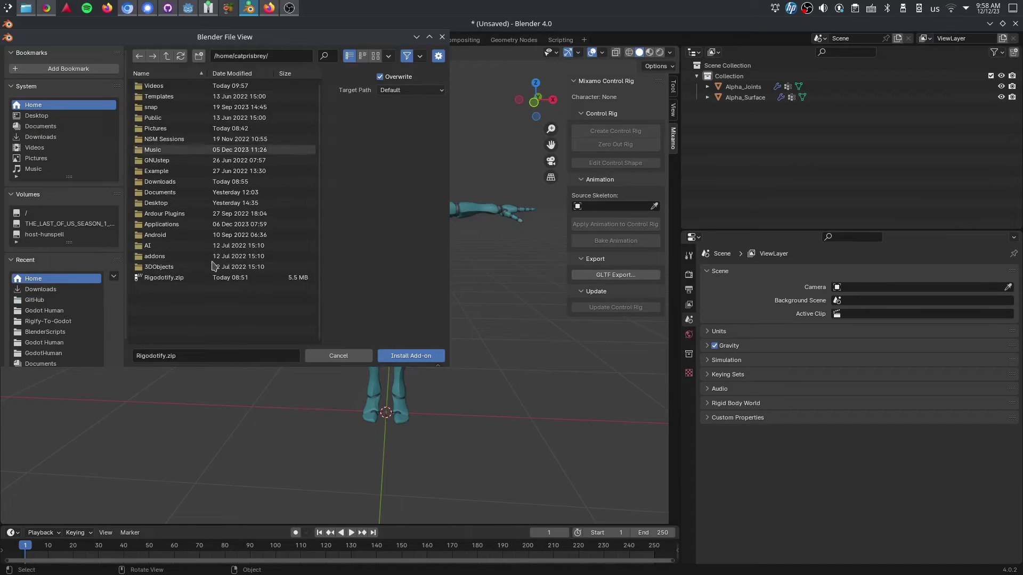
pyautogui.click(178, 278)
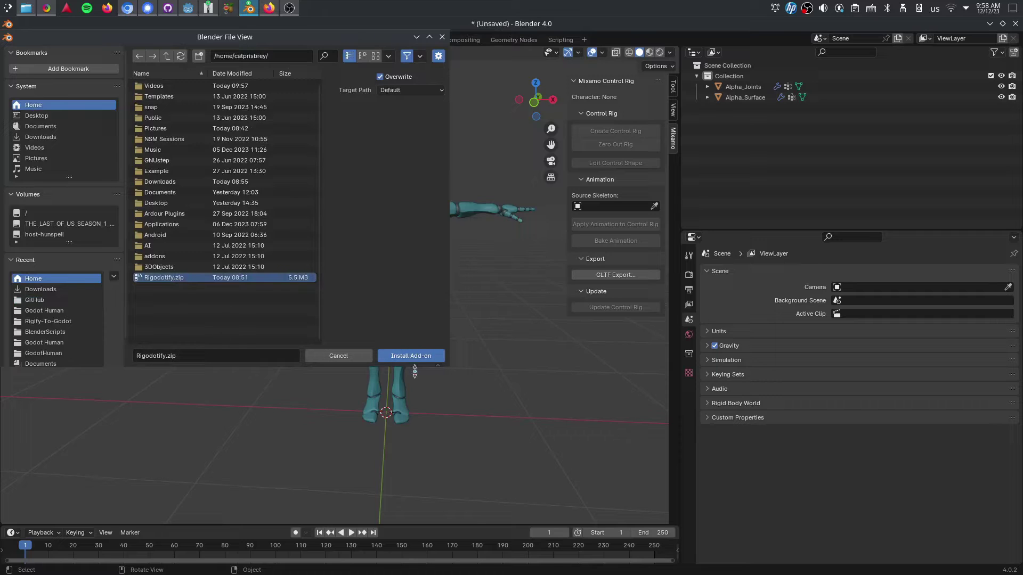
pyautogui.click(411, 356)
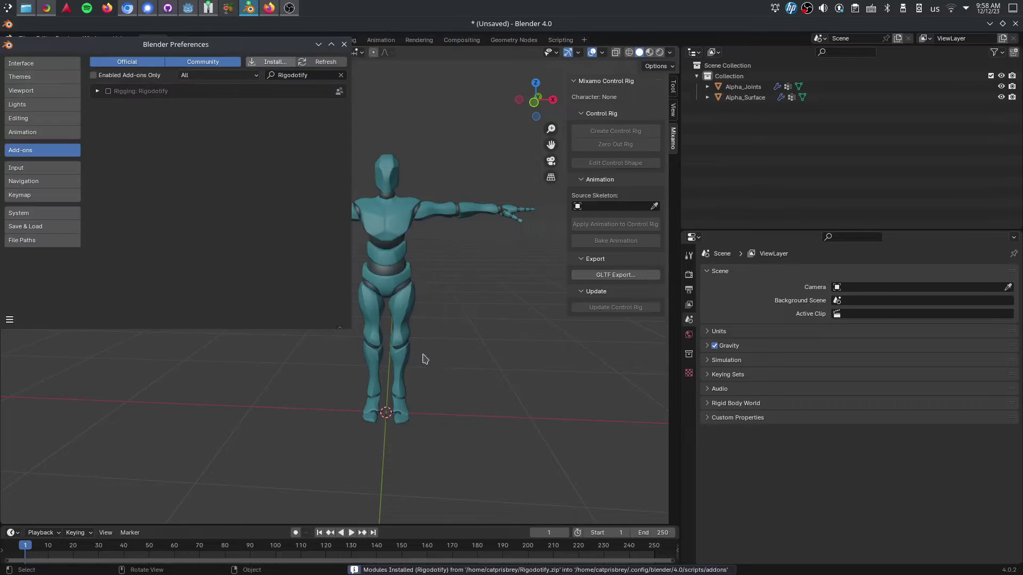
pyautogui.click(109, 92)
pyautogui.click(98, 92)
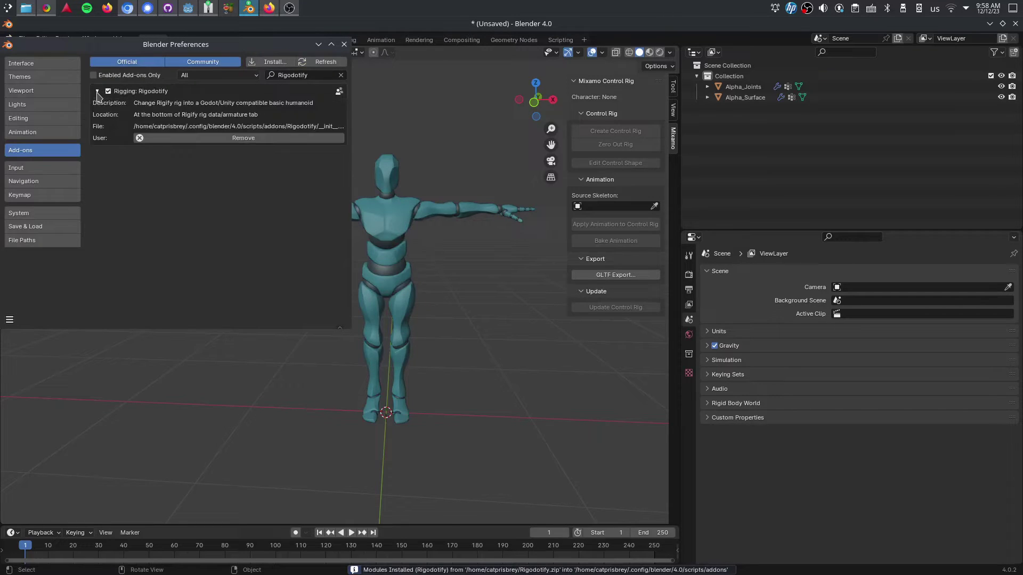
pyautogui.click(344, 44)
pyautogui.scroll(-2, 434, 228)
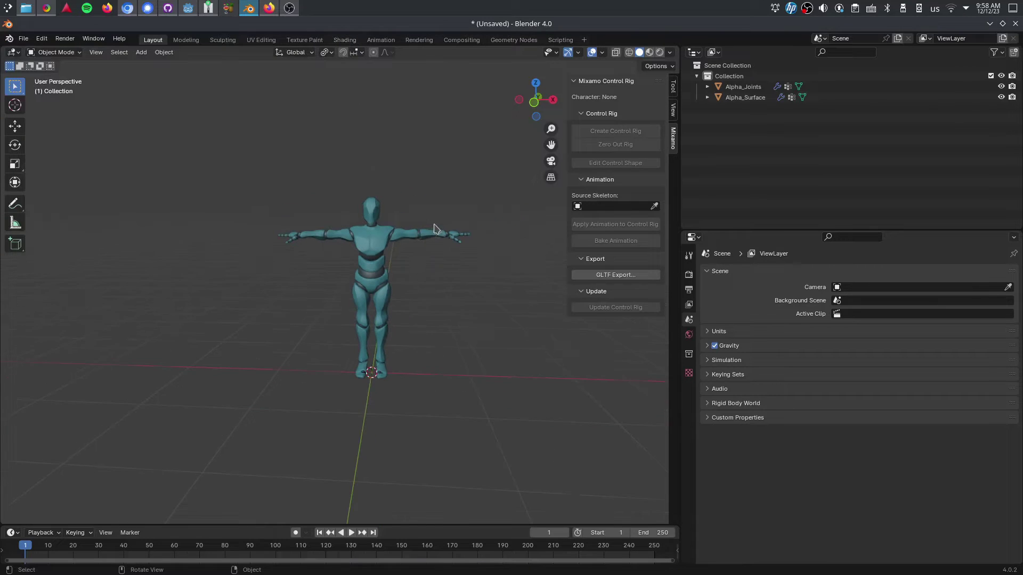
# Add a Godot Human (Meta-Rig) armature from the Add > Armature menu
pyautogui.click(142, 53)
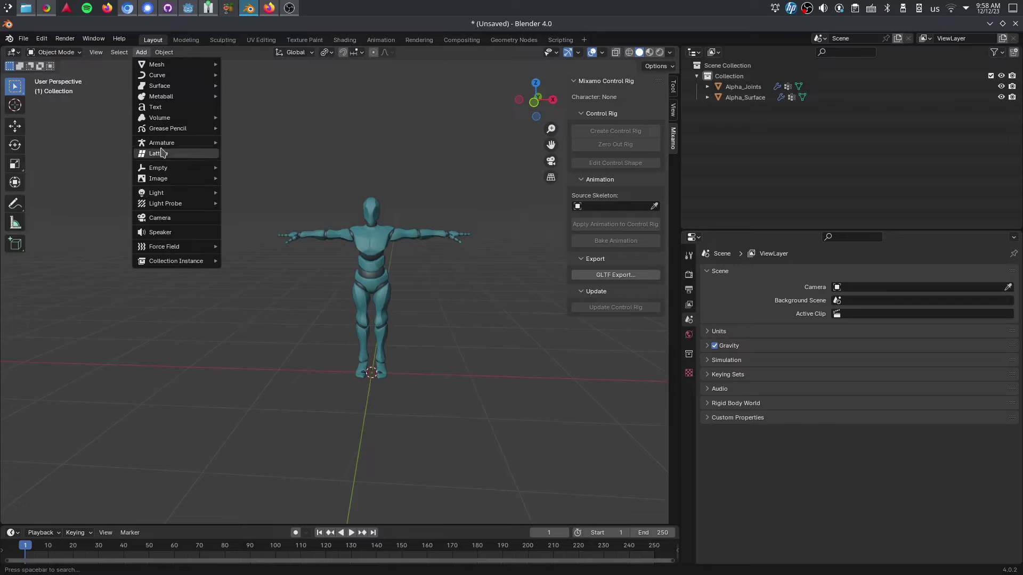
pyautogui.moveTo(164, 146)
pyautogui.moveTo(283, 191)
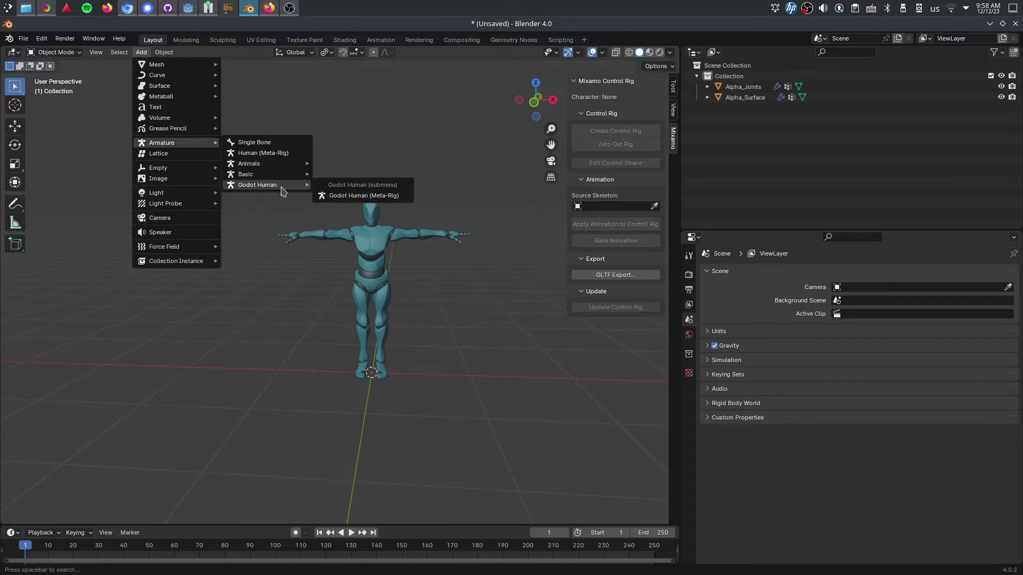
pyautogui.click(344, 196)
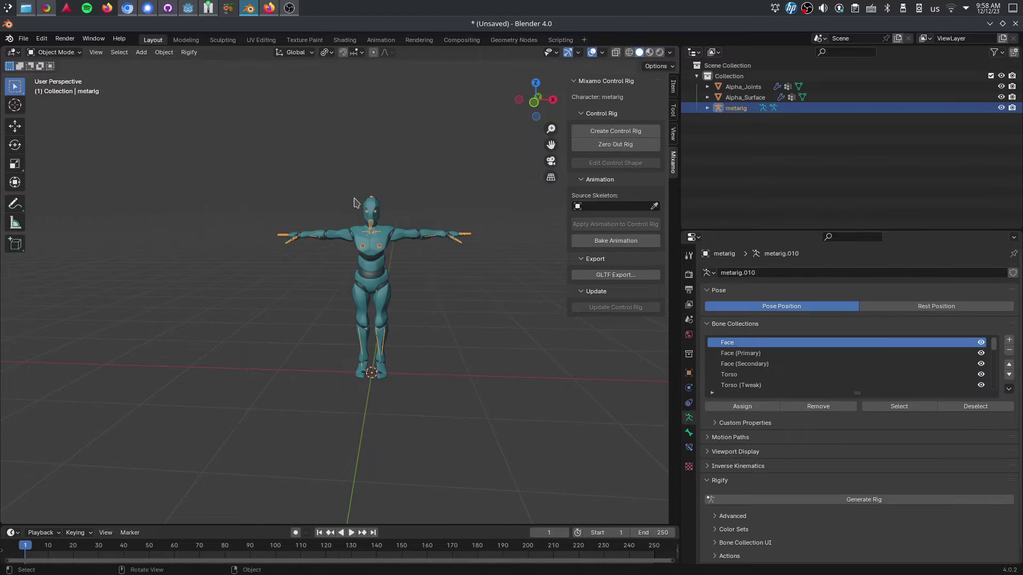
# Turn on In Front viewport display for the meta-rig and show its Armature Data properties
pyautogui.click(689, 373)
pyautogui.scroll(-1, 891, 545)
pyautogui.click(847, 516)
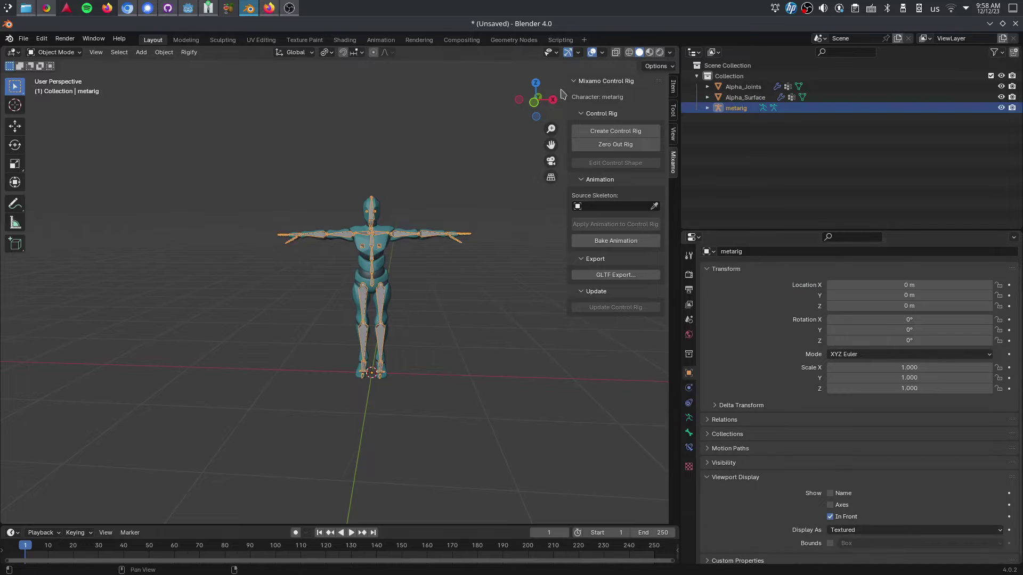
pyautogui.moveTo(562, 94); pyautogui.dragTo(506, 170)
pyautogui.scroll(3, 544, 152)
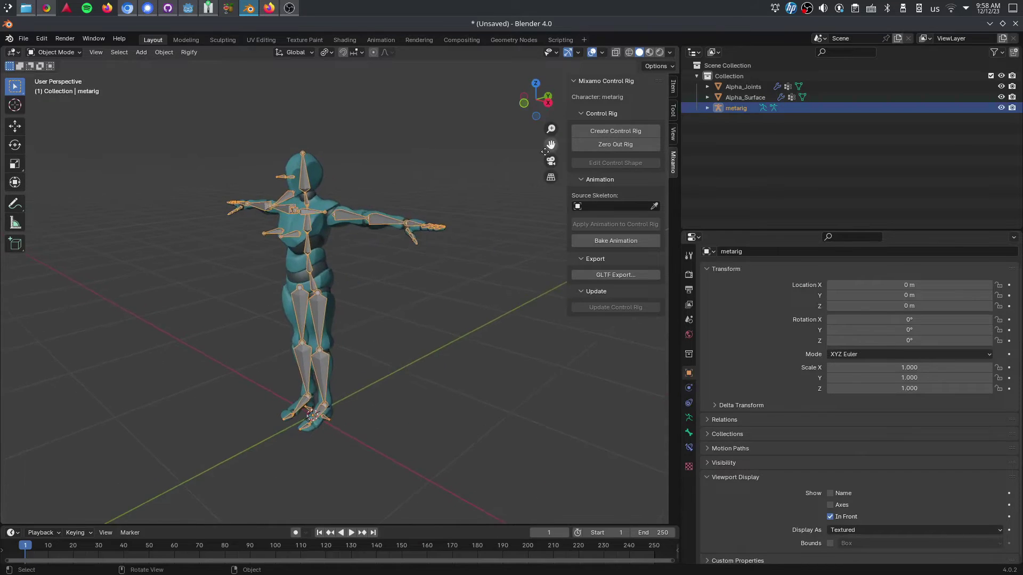
pyautogui.scroll(2, 545, 152)
pyautogui.moveTo(536, 103); pyautogui.dragTo(528, 106)
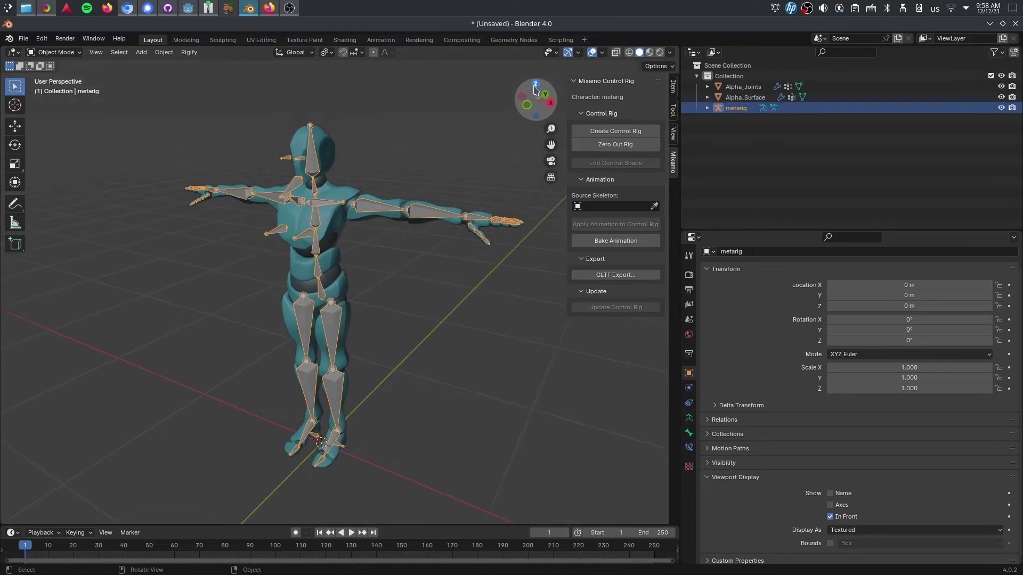
pyautogui.scroll(-1, 791, 455)
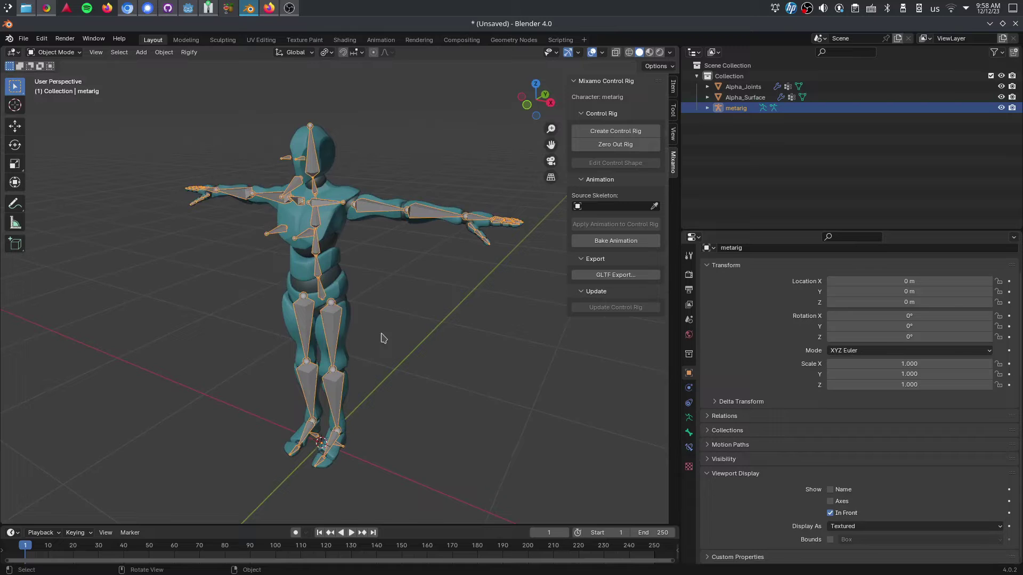
pyautogui.click(688, 418)
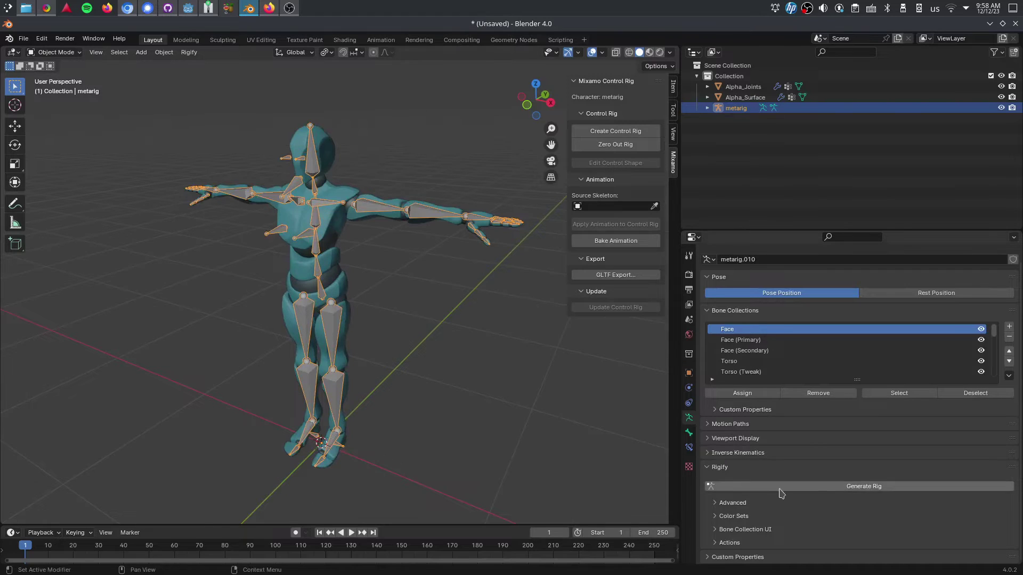
pyautogui.click(841, 487)
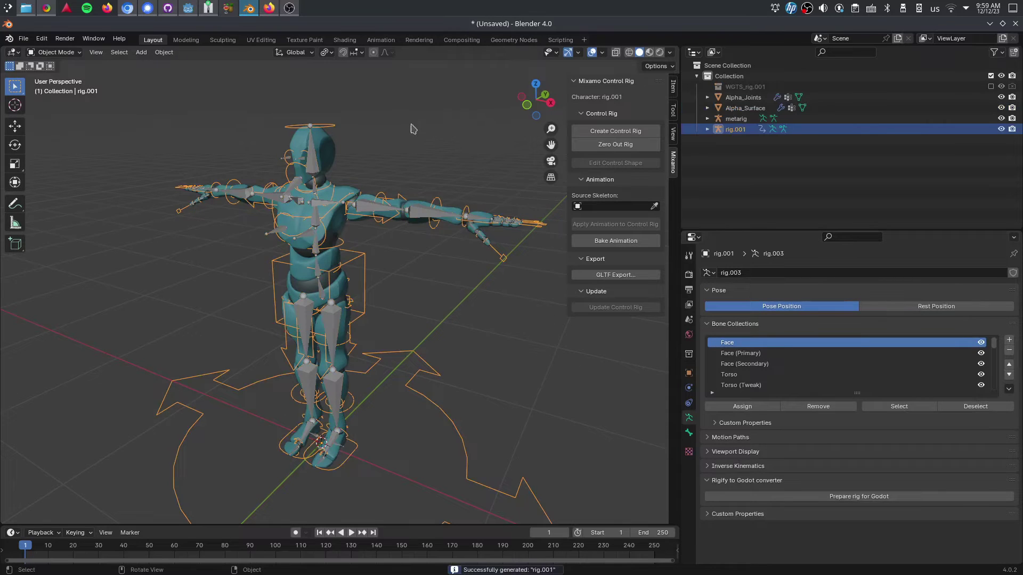
pyautogui.click(381, 134)
pyautogui.click(321, 125)
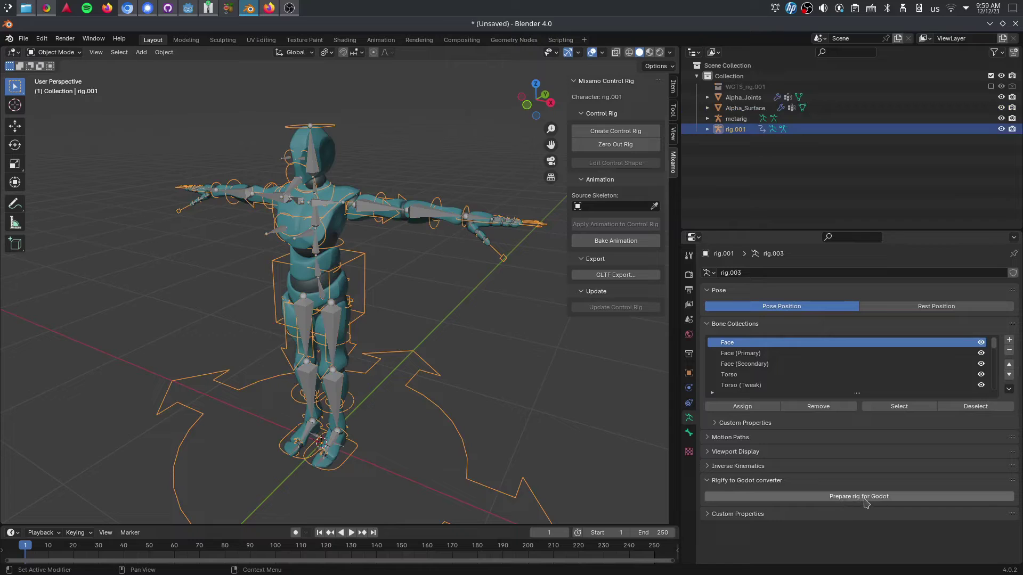
pyautogui.click(897, 500)
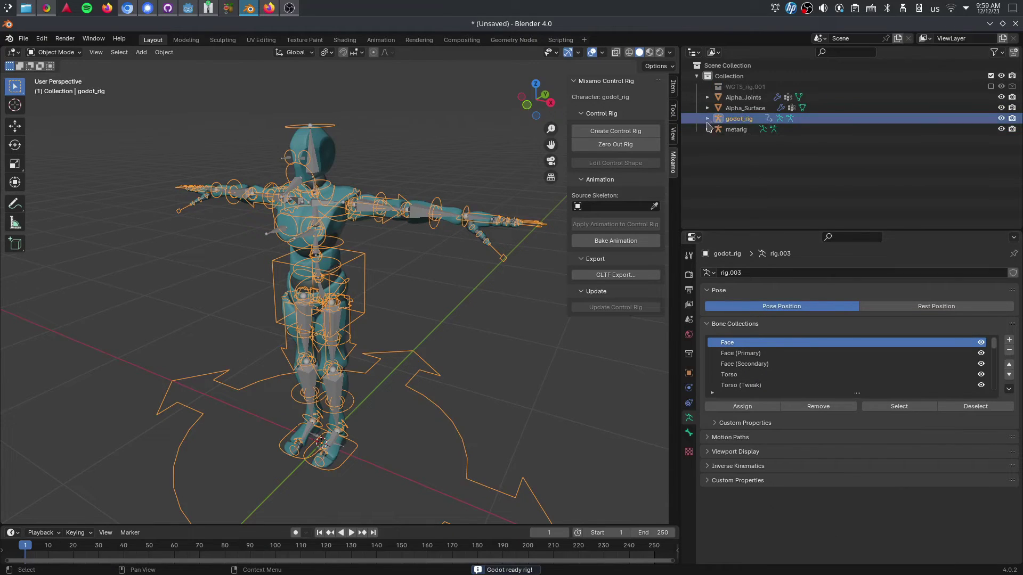
pyautogui.click(1001, 129)
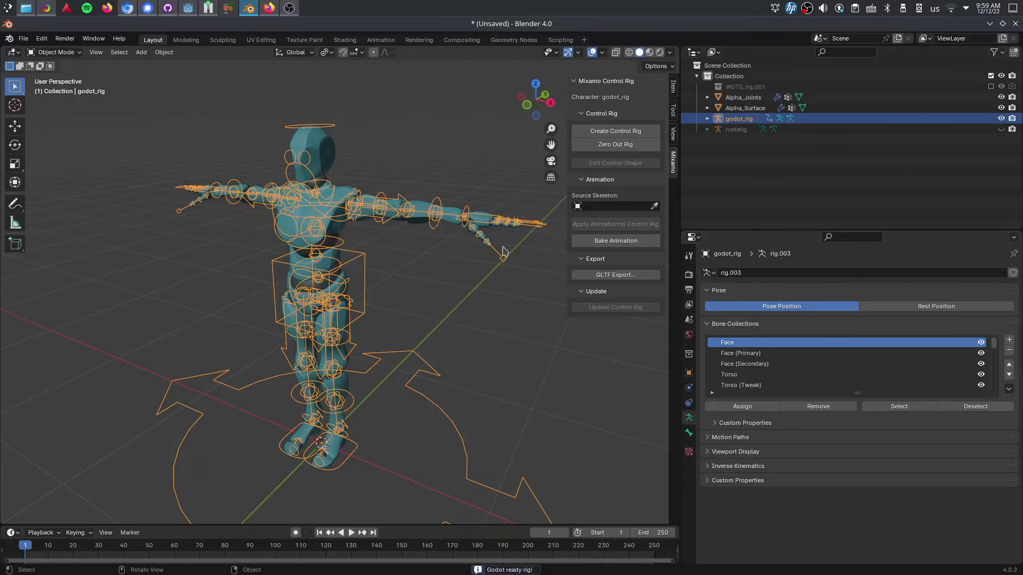
pyautogui.click(500, 212)
pyautogui.moveTo(539, 106)
pyautogui.mouseDown()
pyautogui.moveTo(569, 120)
pyautogui.moveTo(529, 97)
pyautogui.mouseUp()
pyautogui.click(56, 53)
pyautogui.click(52, 86)
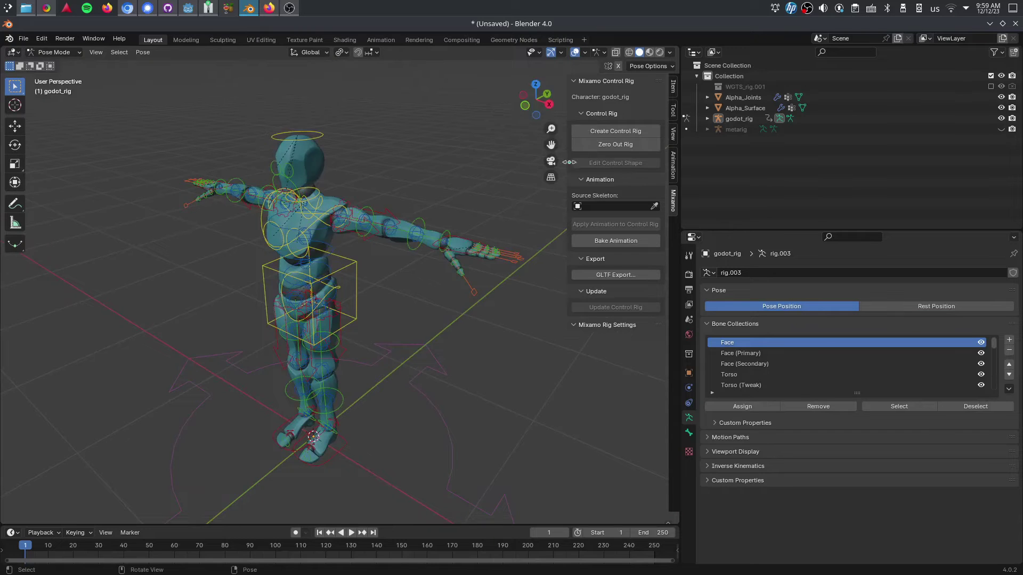
pyautogui.moveTo(529, 98); pyautogui.dragTo(527, 99)
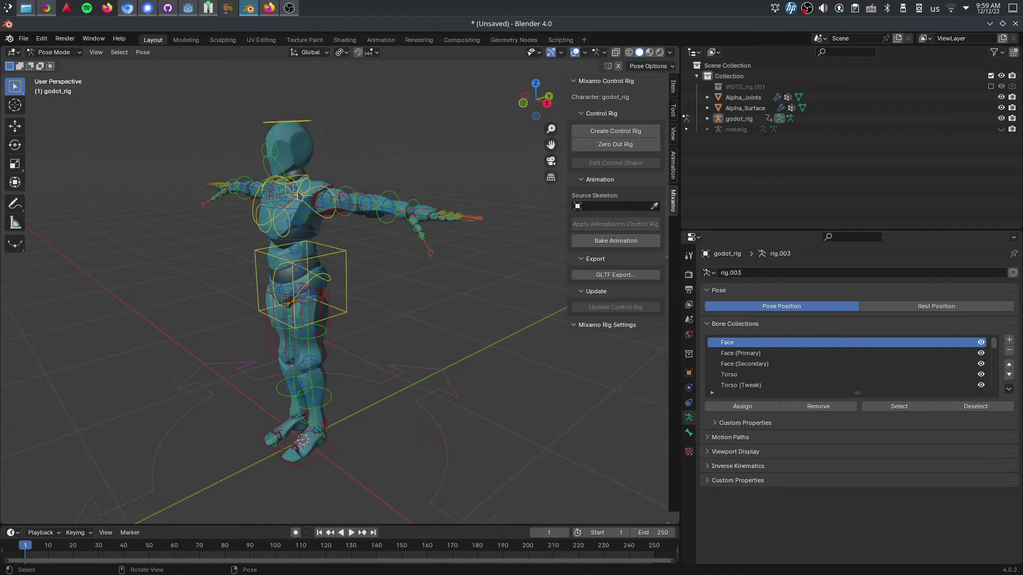
pyautogui.moveTo(551, 145); pyautogui.dragTo(551, 152)
pyautogui.scroll(5, 246, 123)
pyautogui.scroll(-5, 276, 128)
pyautogui.scroll(5, 251, 126)
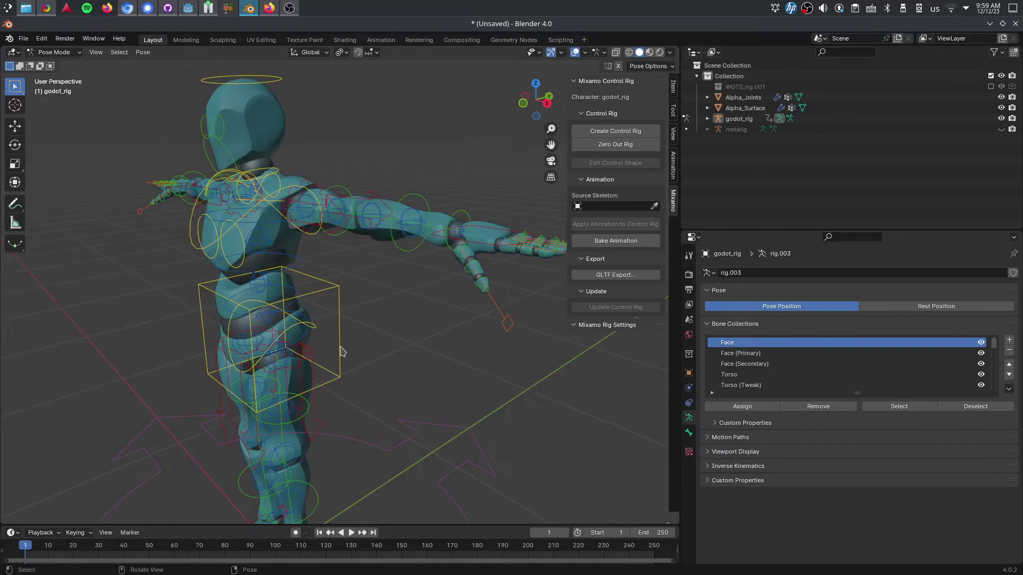
pyautogui.click(336, 293)
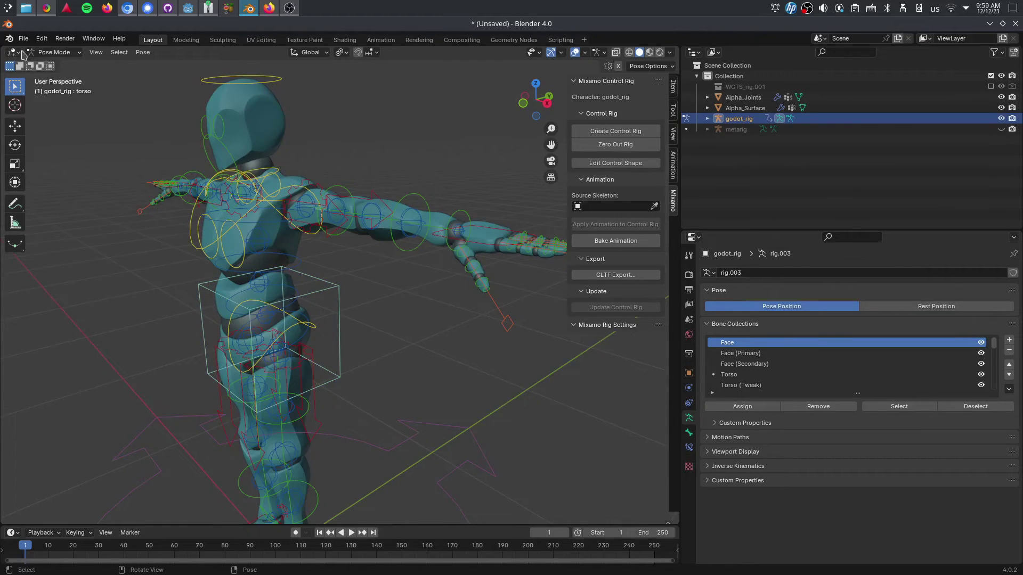
# In Object Mode, select Alpha_Joints and Alpha_Surface with godot_rig active and parent With Automatic Weights
pyautogui.click(55, 53)
pyautogui.click(59, 64)
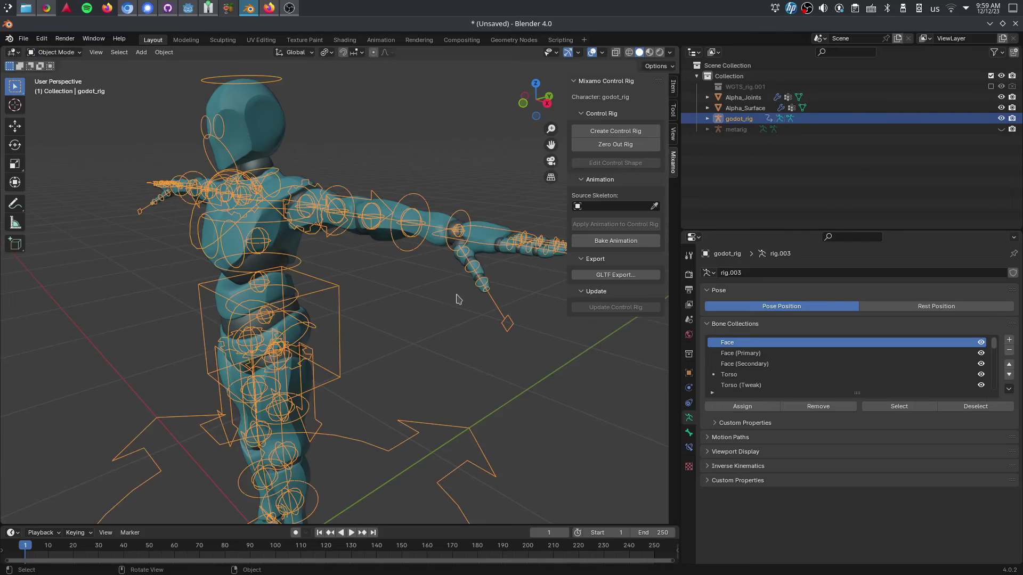
pyautogui.press('a')
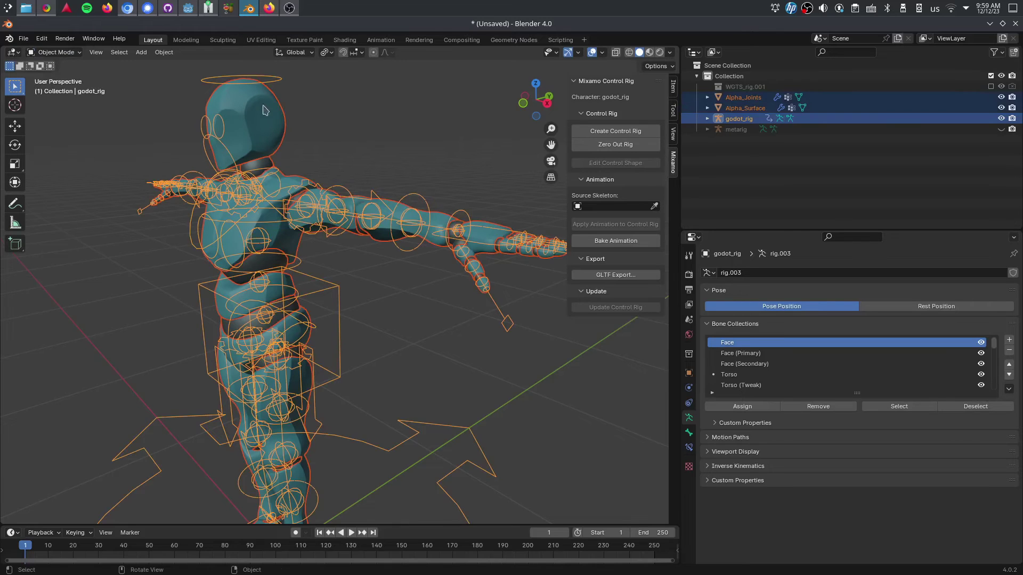
pyautogui.rightClick(276, 81)
pyautogui.moveTo(266, 170)
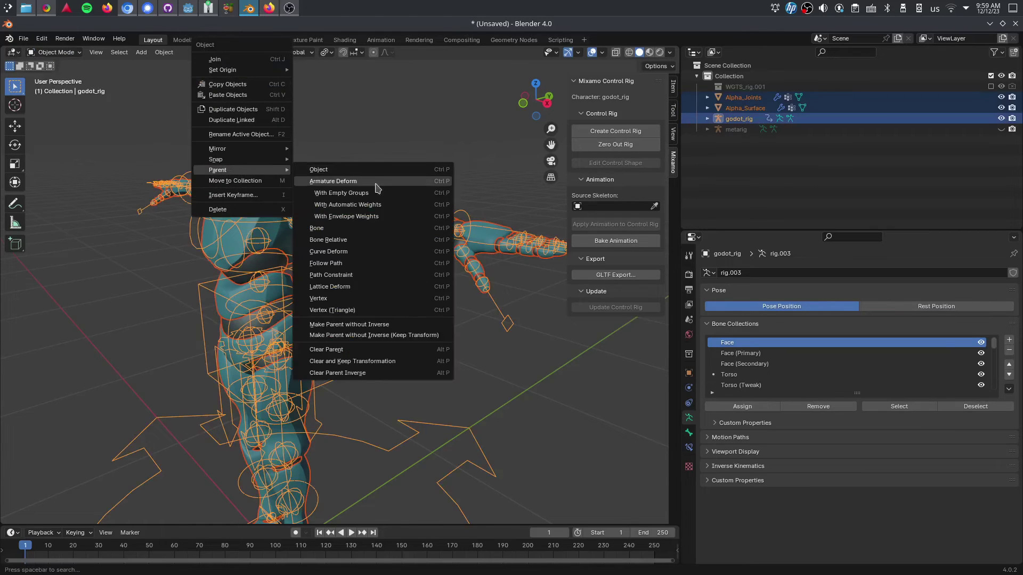
pyautogui.click(384, 204)
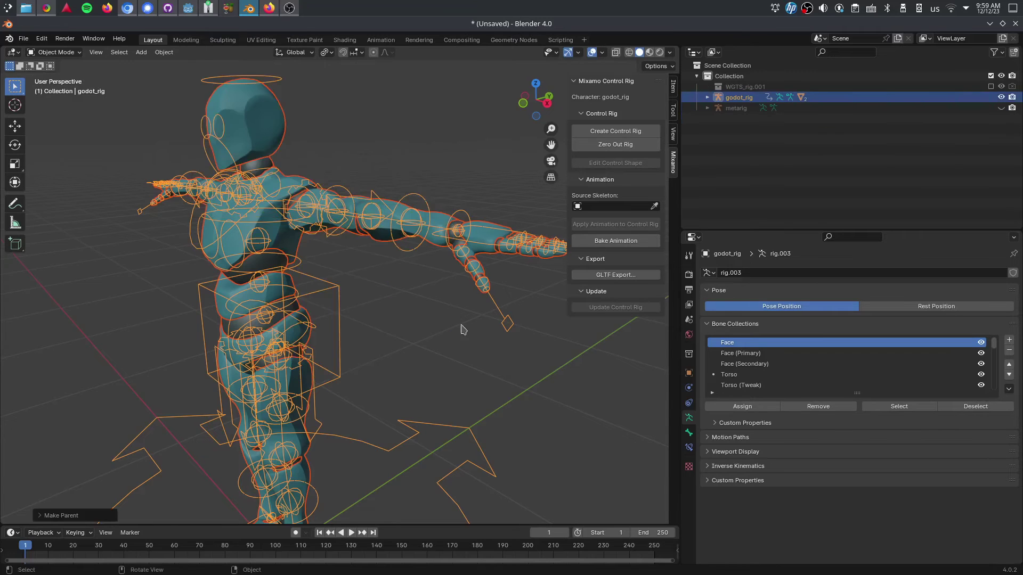
# In Pose Mode, curl one hand's finger bones by scaling them with Individual Origins pivot
pyautogui.moveTo(551, 145); pyautogui.dragTo(453, 109)
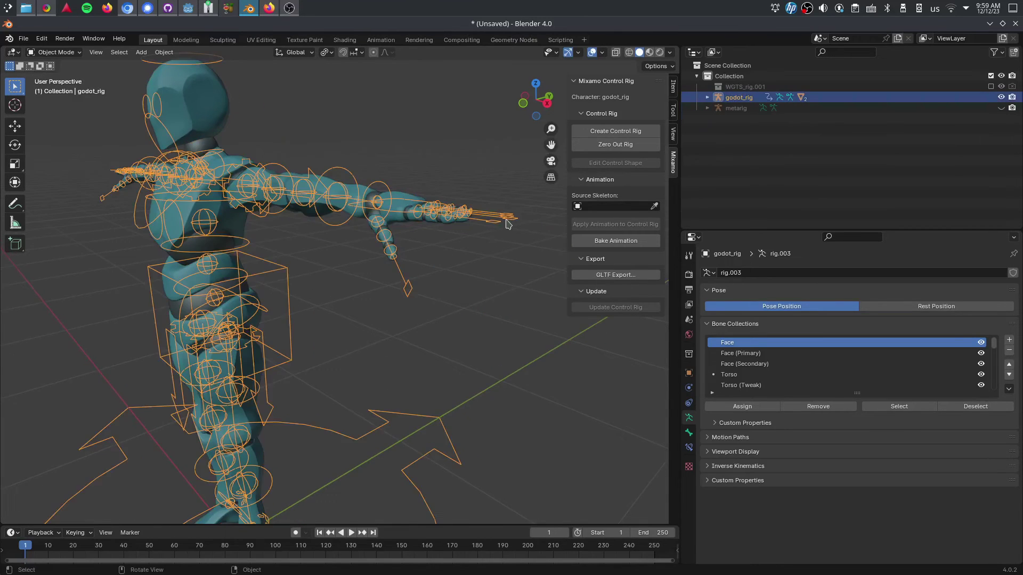
pyautogui.click(53, 52)
pyautogui.click(54, 90)
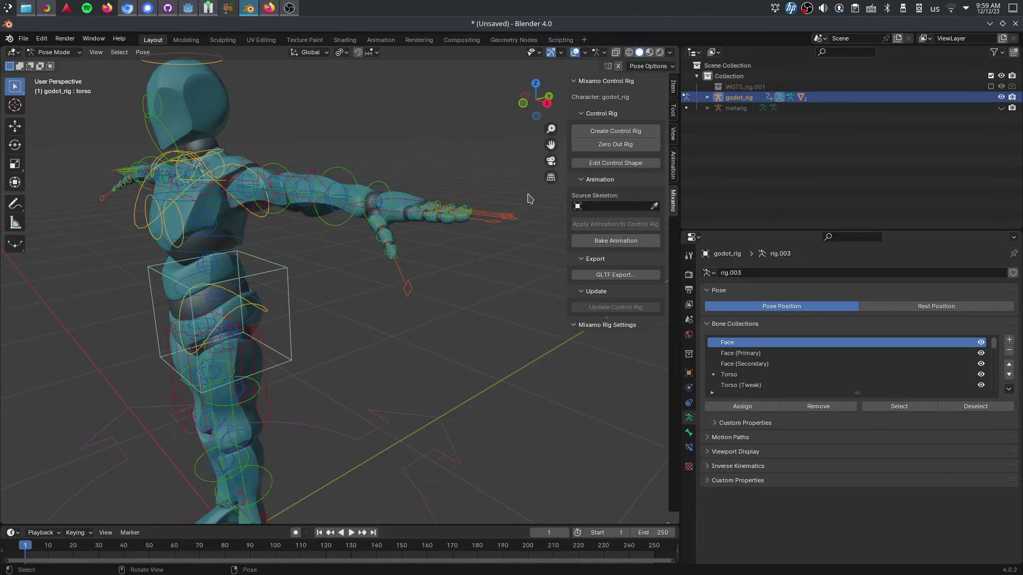
pyautogui.moveTo(529, 195); pyautogui.dragTo(479, 249)
pyautogui.click(339, 52)
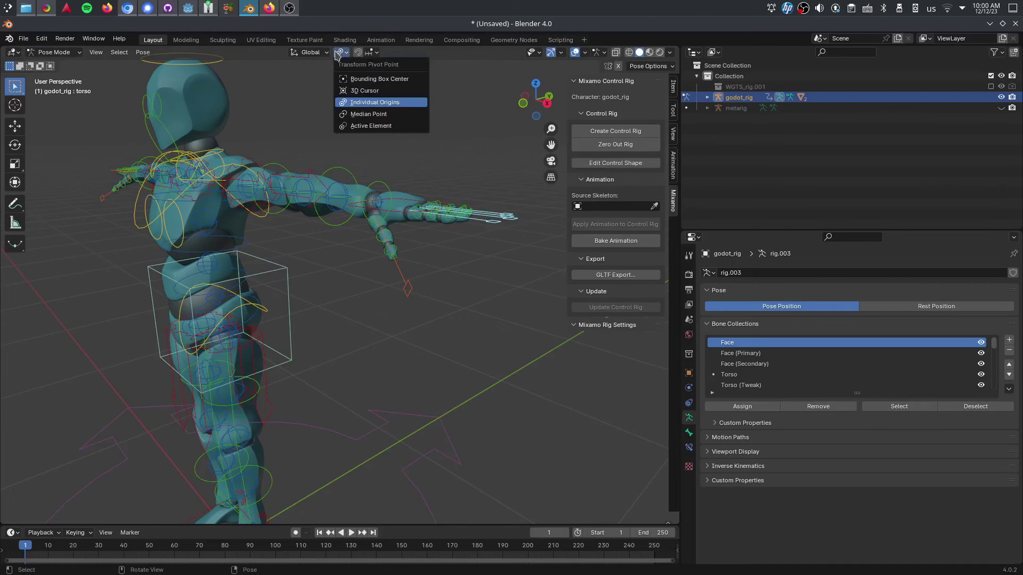
pyautogui.click(351, 102)
pyautogui.scroll(2, 534, 169)
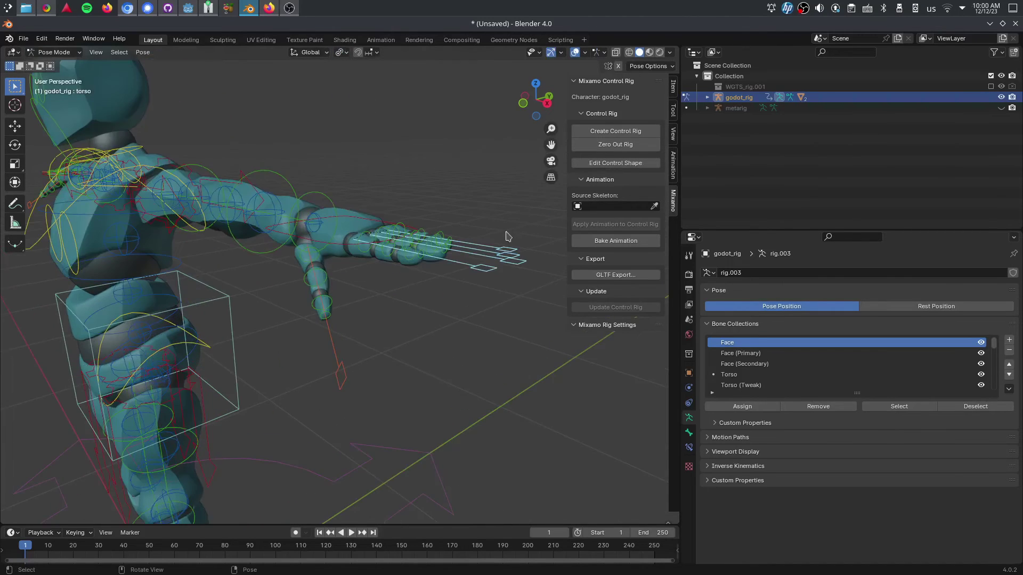
pyautogui.press('s')
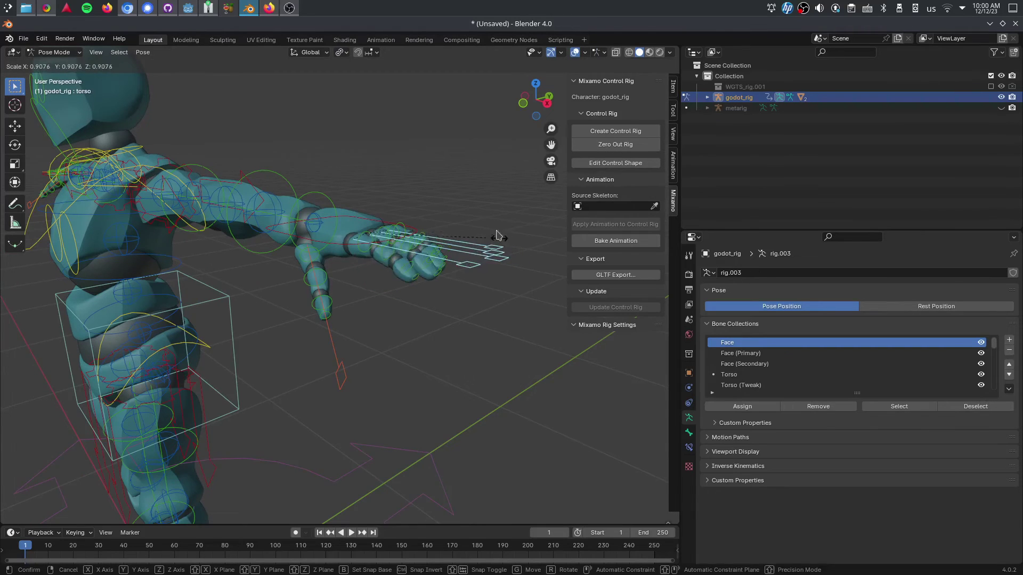
pyautogui.click(496, 235)
# Test-rotate the head bone around the Z axis
pyautogui.moveTo(551, 144); pyautogui.dragTo(580, 176)
pyautogui.scroll(-2, 551, 144)
pyautogui.scroll(-1, 320, 139)
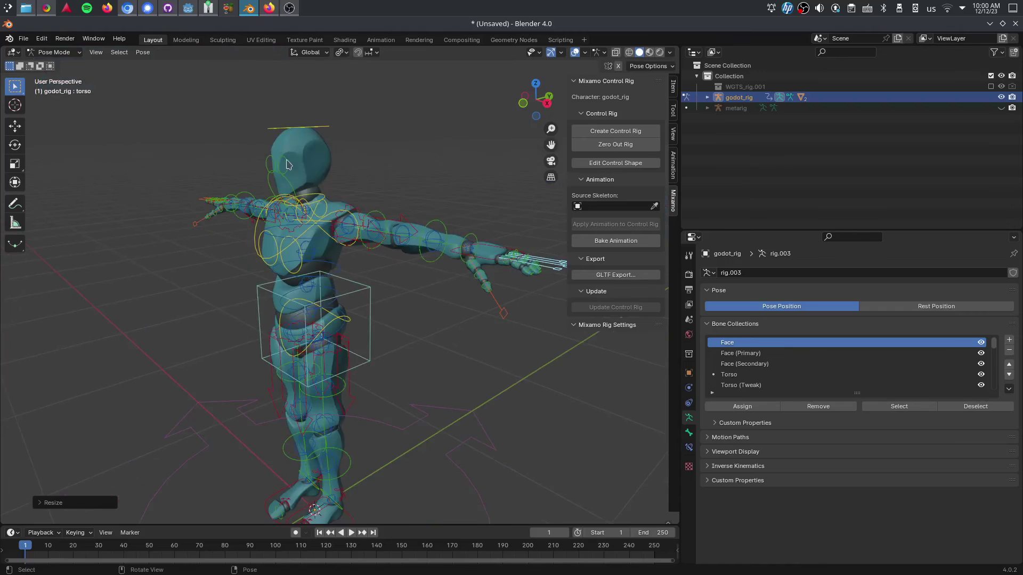
pyautogui.click(309, 128)
pyautogui.press('r')
pyautogui.press('z')
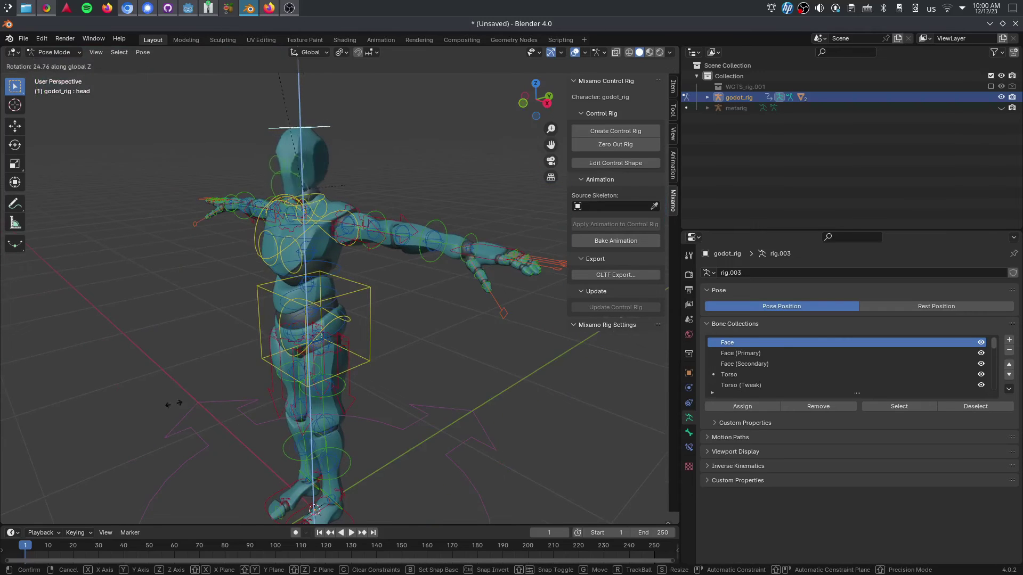
pyautogui.click(388, 304)
# Try a Z rotation on the torso and a Z move on the left foot IK, cancelling both
pyautogui.click(371, 308)
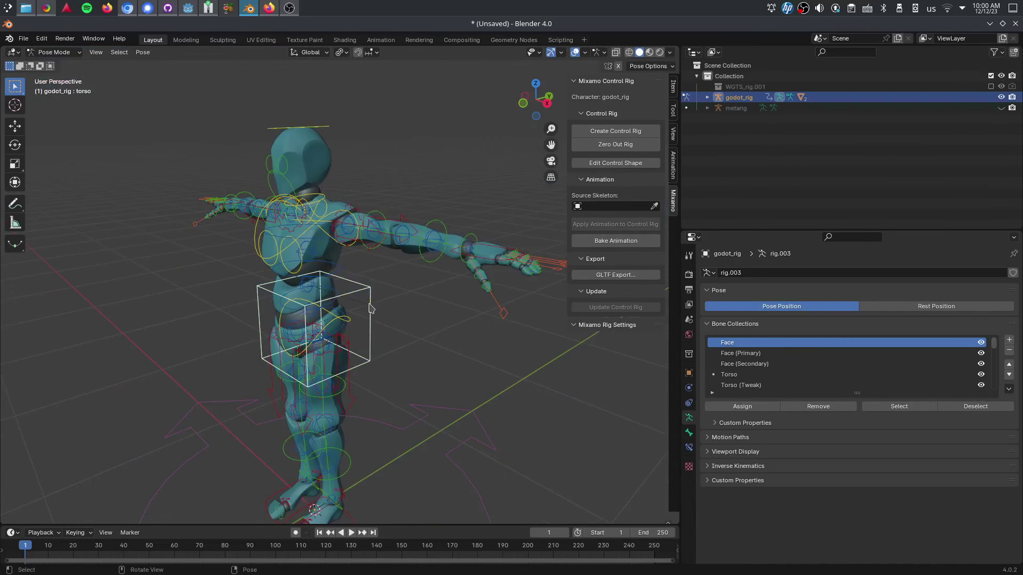
pyautogui.press('r')
pyautogui.press('z')
pyautogui.press('Escape')
pyautogui.scroll(-2, 358, 498)
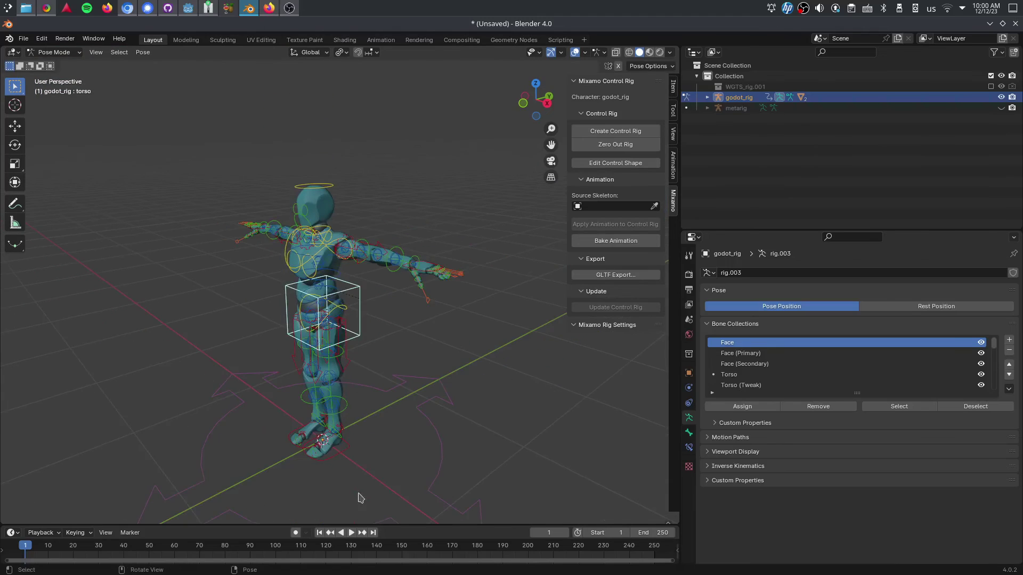
pyautogui.click(348, 454)
pyautogui.press('g')
pyautogui.press('z')
pyautogui.press('Escape')
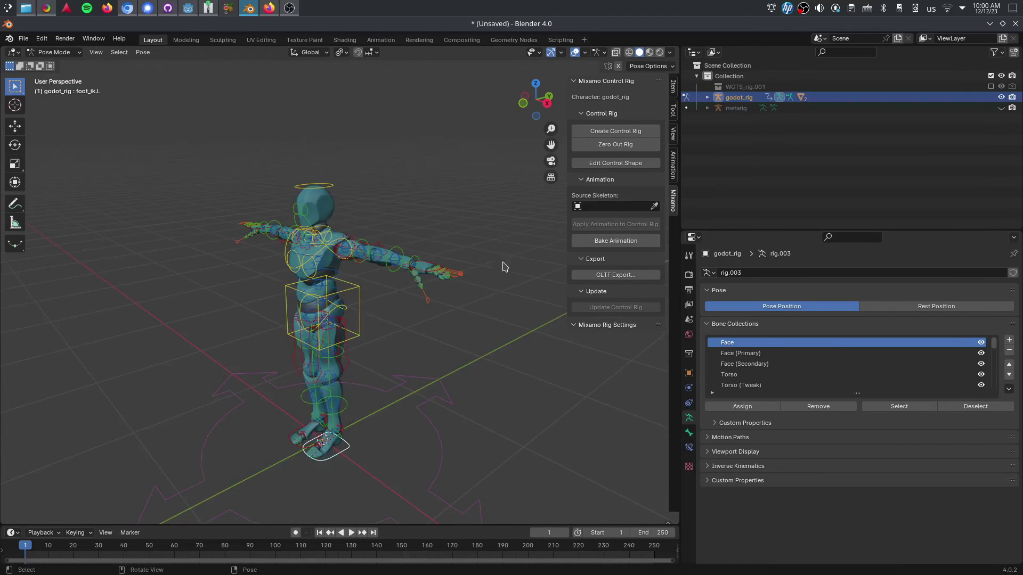
pyautogui.moveTo(536, 101); pyautogui.dragTo(519, 102)
# Expand godot_rig's Pose bones in the Outliner from root through DEF-hips and DEF-spine.001–.003
pyautogui.click(708, 97)
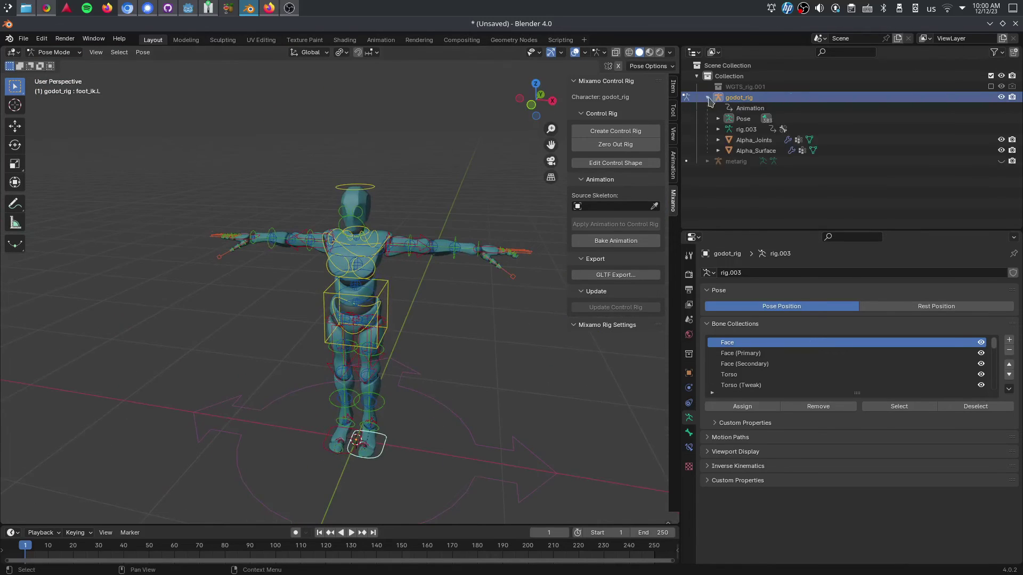
pyautogui.click(718, 130)
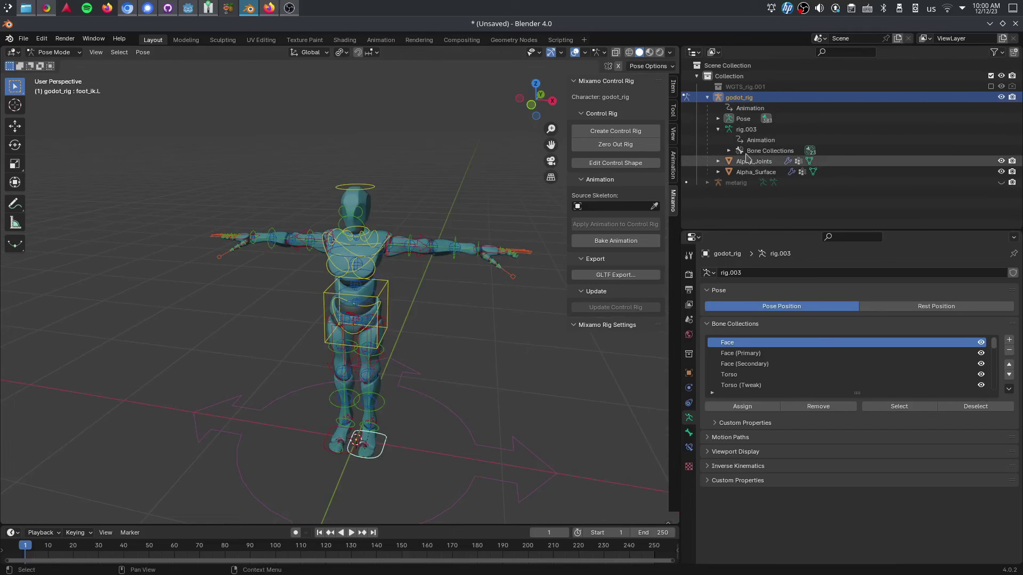
pyautogui.click(717, 118)
pyautogui.click(729, 130)
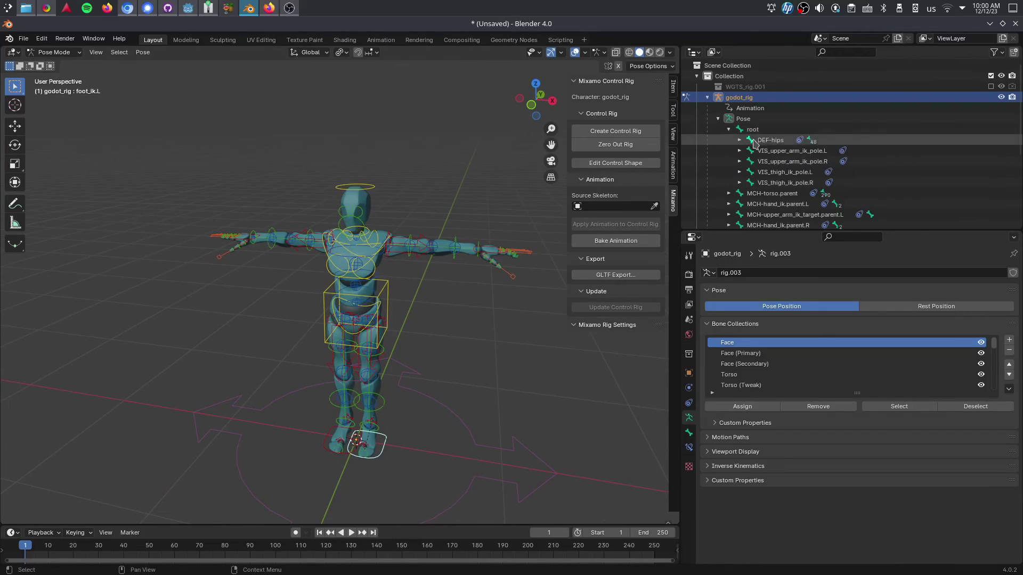
pyautogui.click(739, 140)
pyautogui.click(750, 162)
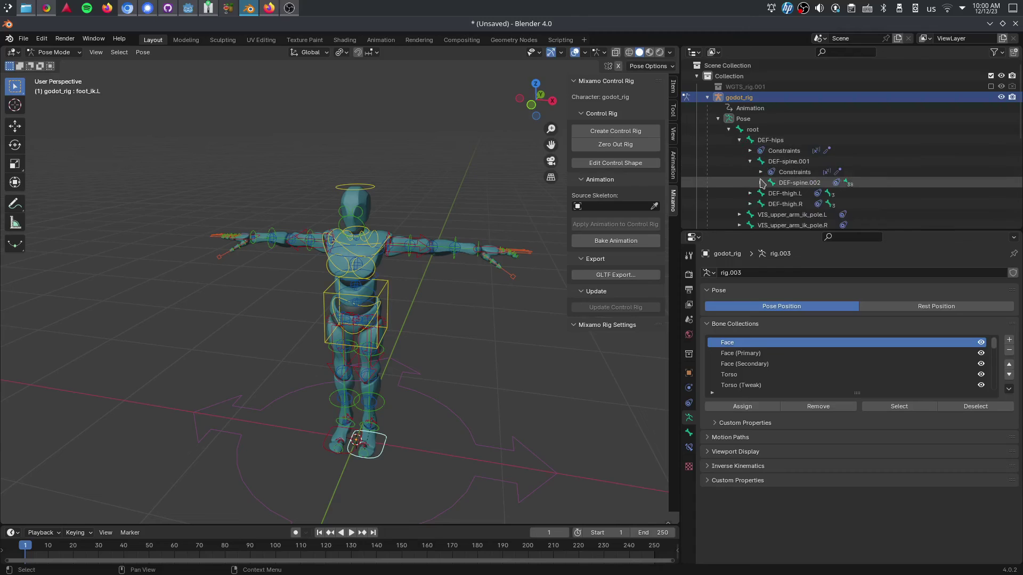
pyautogui.click(760, 183)
pyautogui.click(772, 204)
# Expand DEF-neck, DEF-head and DEF-thigh.L to reveal the head and leg deform bones
pyautogui.scroll(-1, 775, 205)
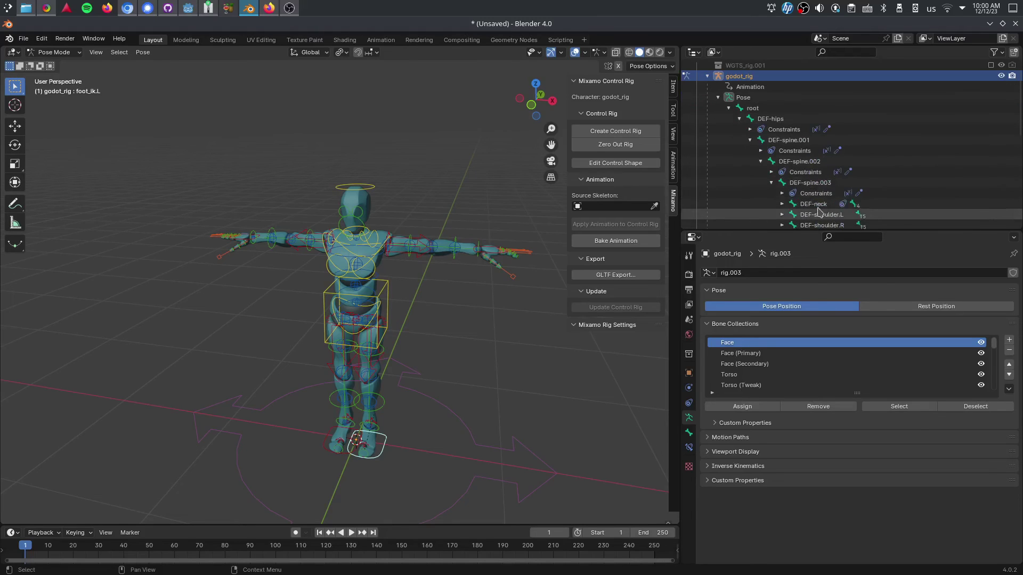
pyautogui.click(782, 205)
pyautogui.scroll(-1, 804, 207)
pyautogui.click(793, 204)
pyautogui.scroll(-3, 825, 195)
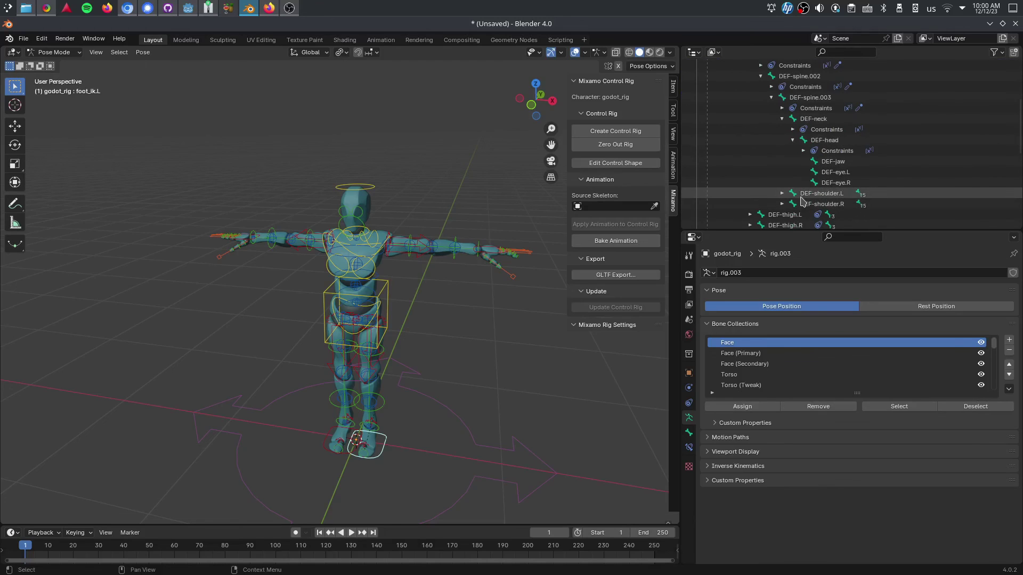
pyautogui.click(750, 193)
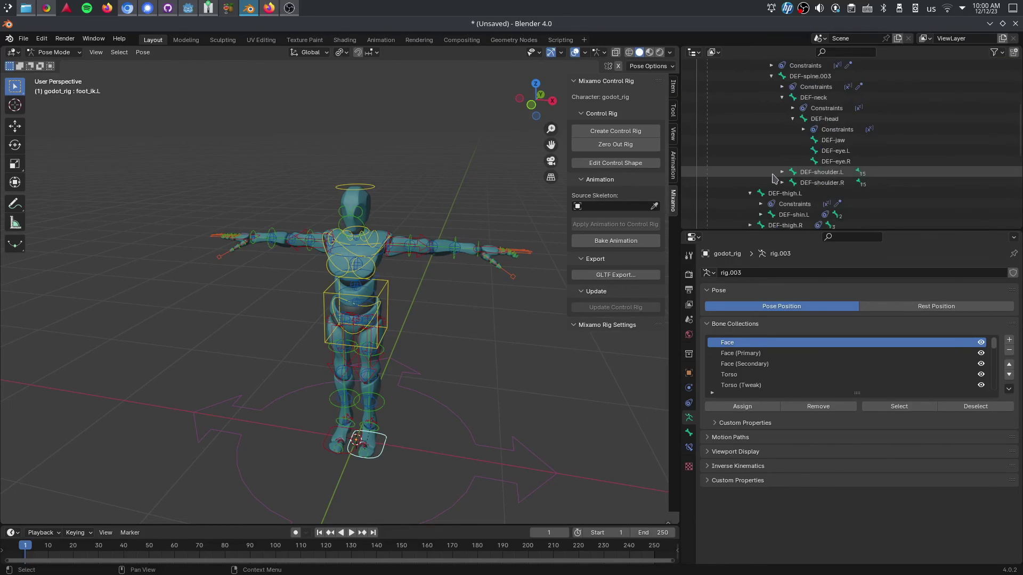
# Enlarge the Outliner by dragging its divider down and orbit the viewport to a side view
pyautogui.moveTo(788, 231); pyautogui.dragTo(820, 408)
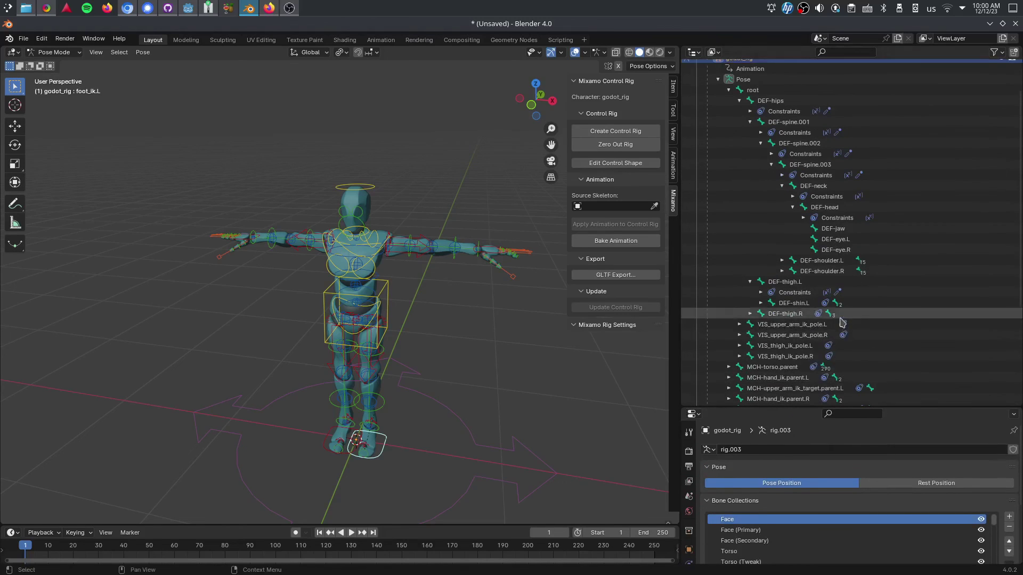
pyautogui.scroll(4, 841, 322)
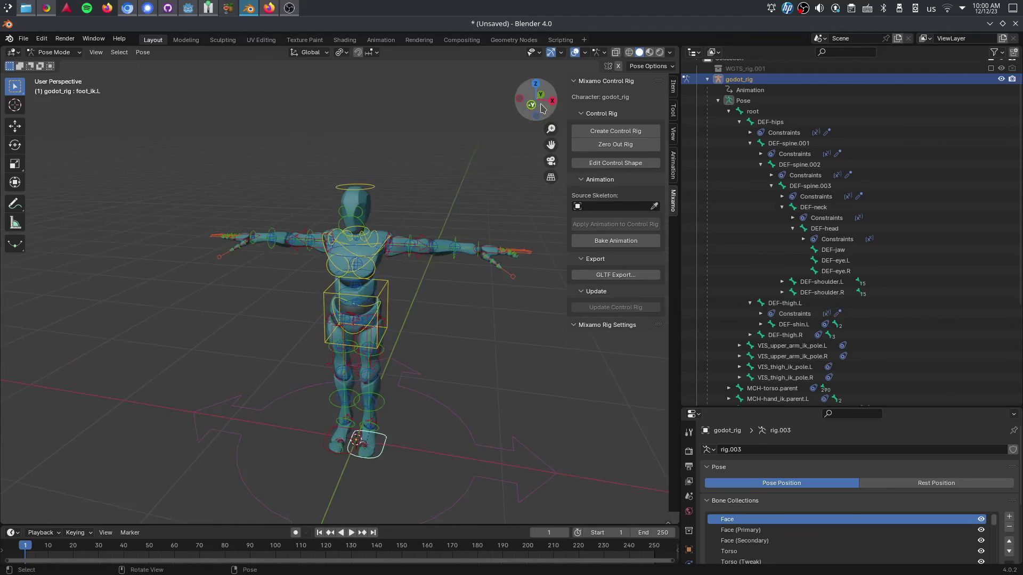
pyautogui.moveTo(536, 101)
pyautogui.mouseDown()
pyautogui.moveTo(548, 103)
pyautogui.moveTo(524, 98)
pyautogui.moveTo(541, 104)
pyautogui.mouseUp()
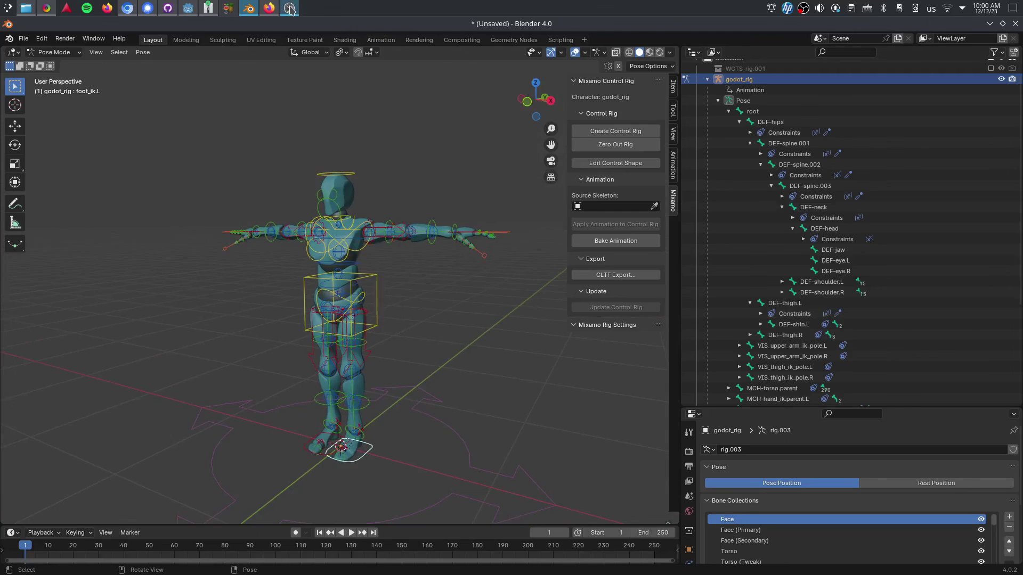
pyautogui.moveTo(292, 10)
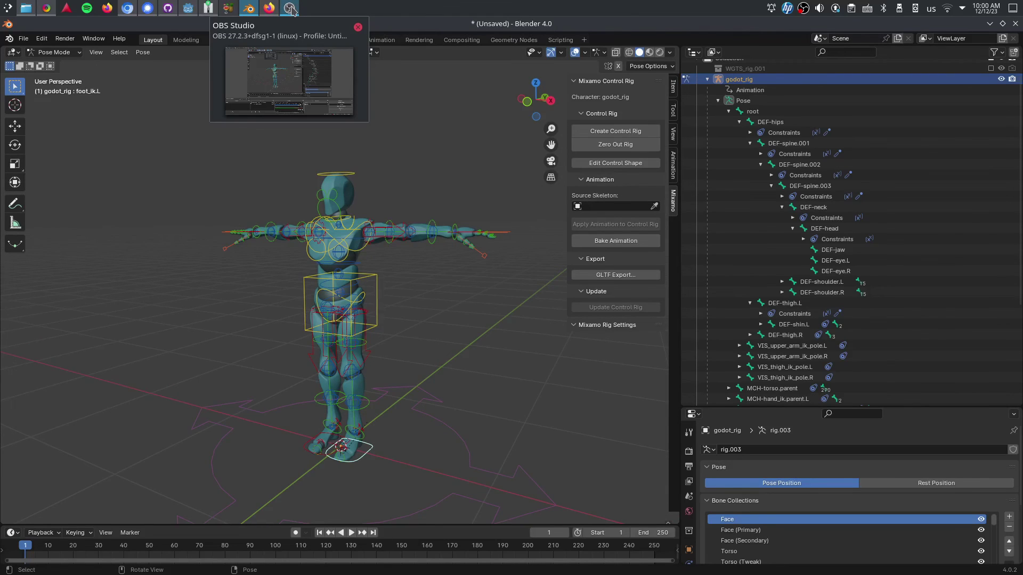